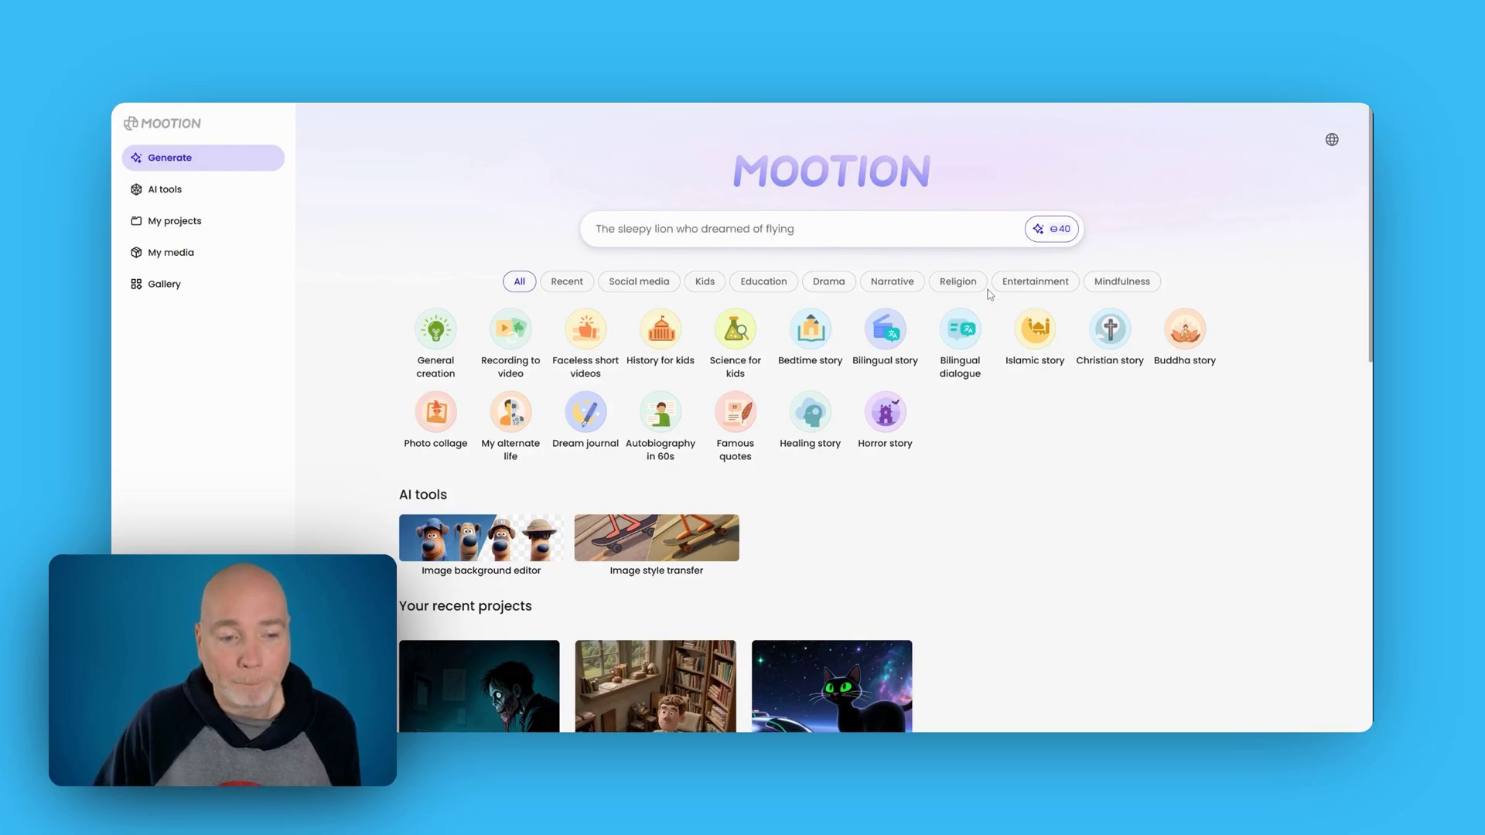
- Scroll down to the example-video gallery and browse its Horror, Marketing, Poetry and Holiday greeting thumbnails
scroll(989, 294, "down", 3)
scroll(1072, 371, "down", 3)
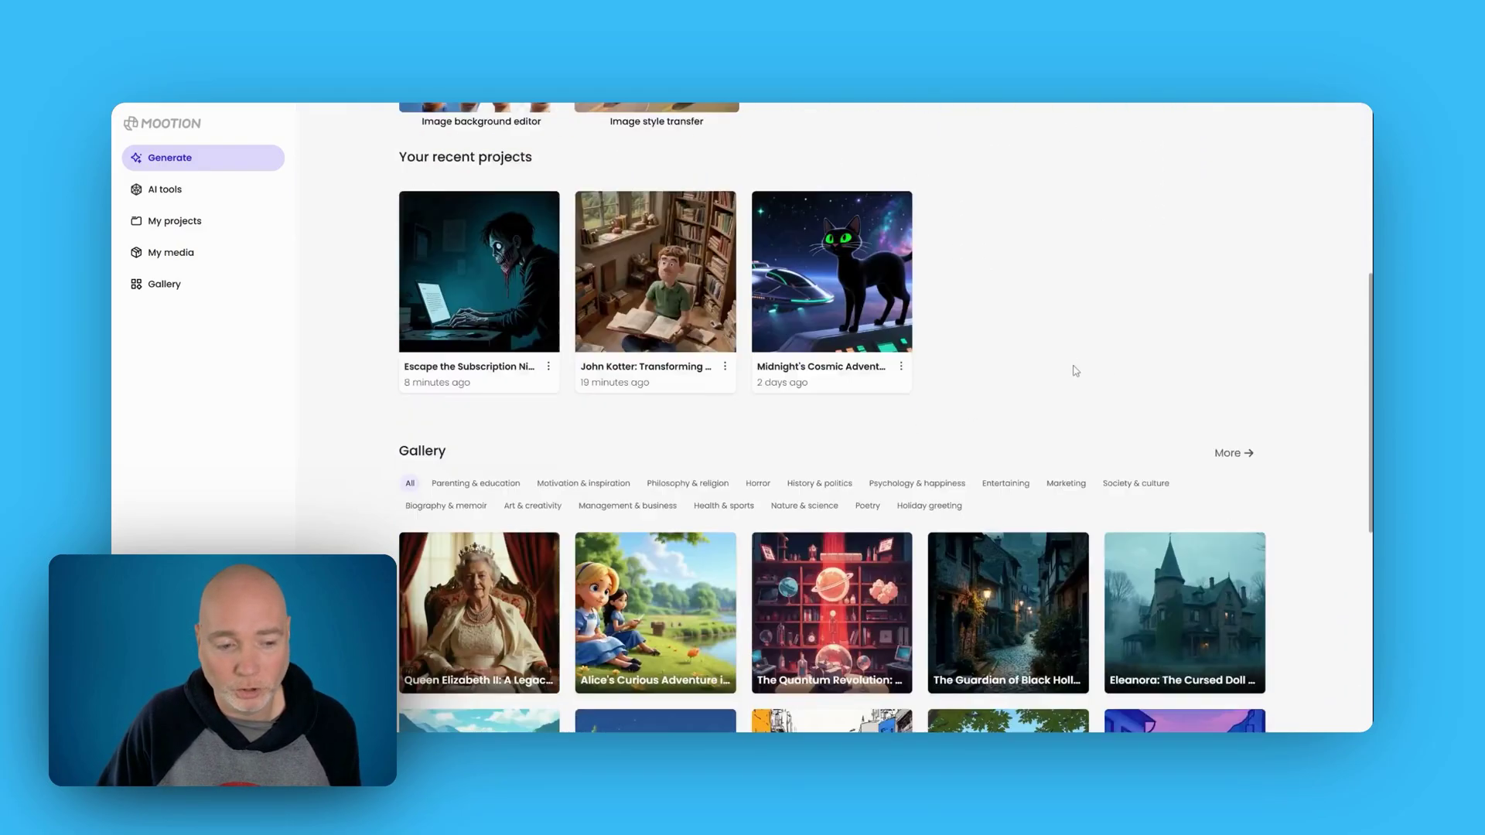
scroll(1075, 371, "down", 4)
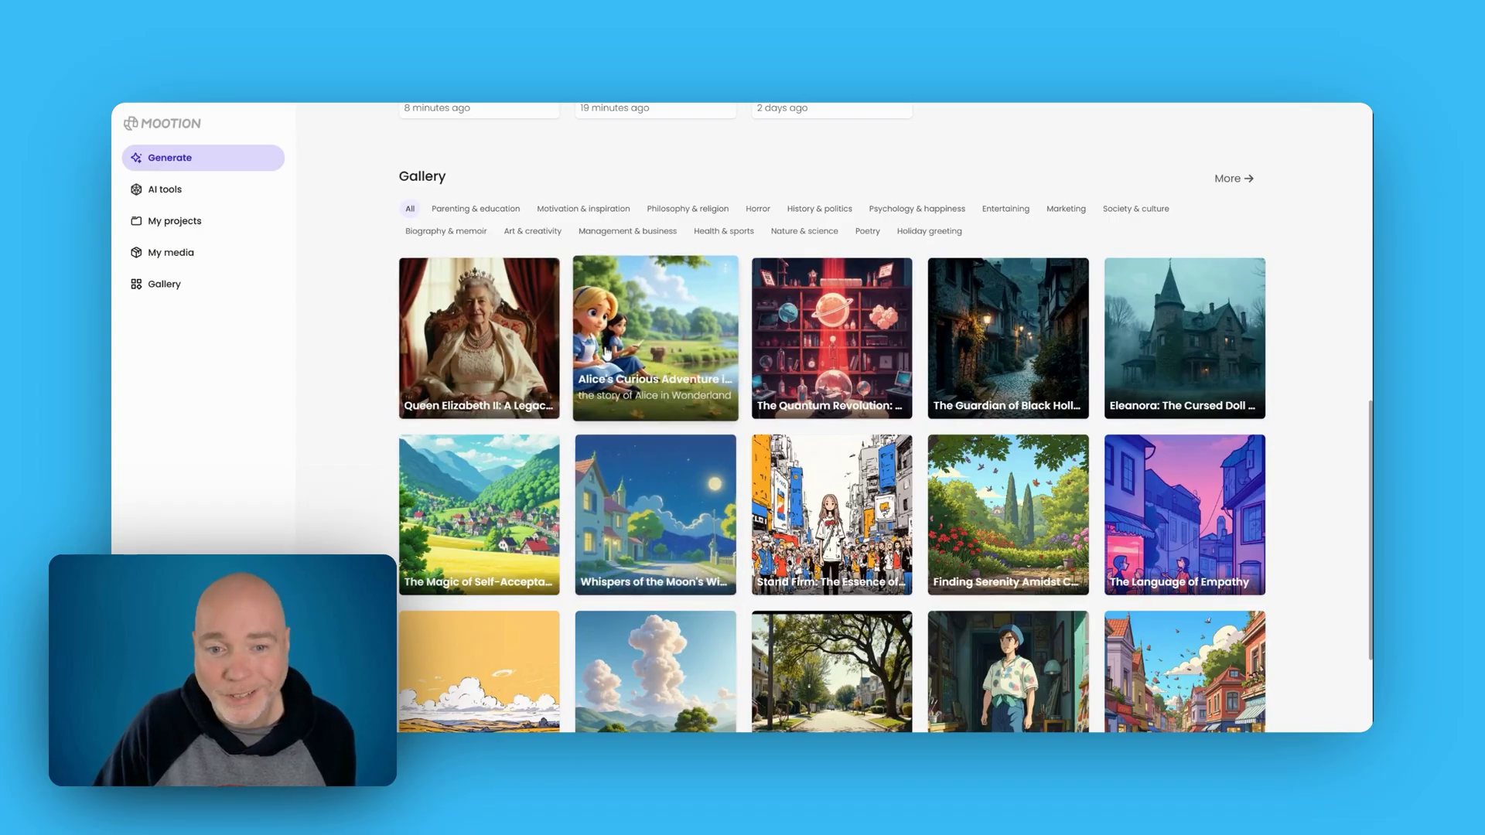
scroll(831, 479, "down", 1)
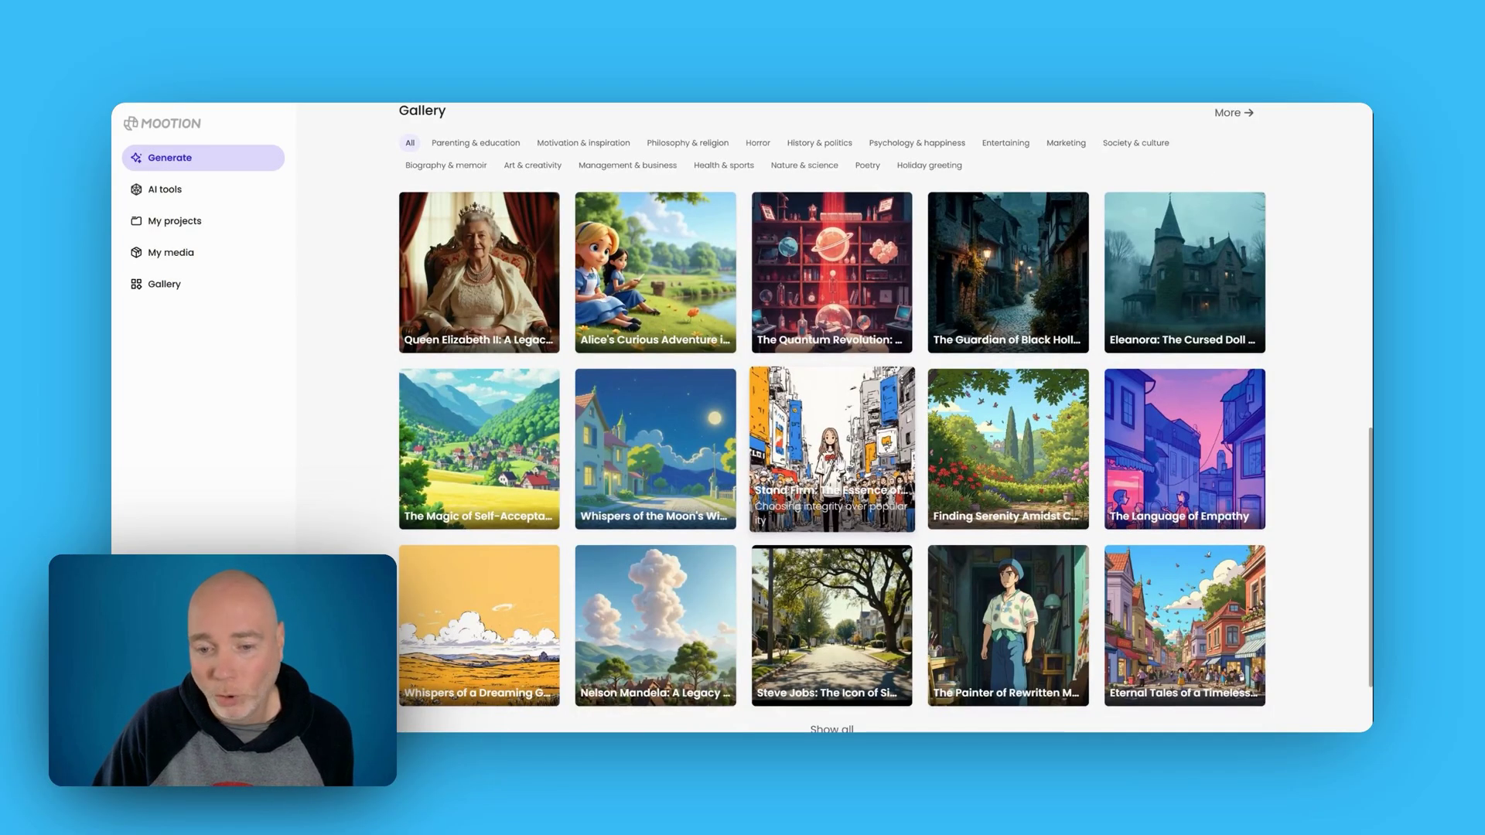
scroll(831, 448, "down", 2)
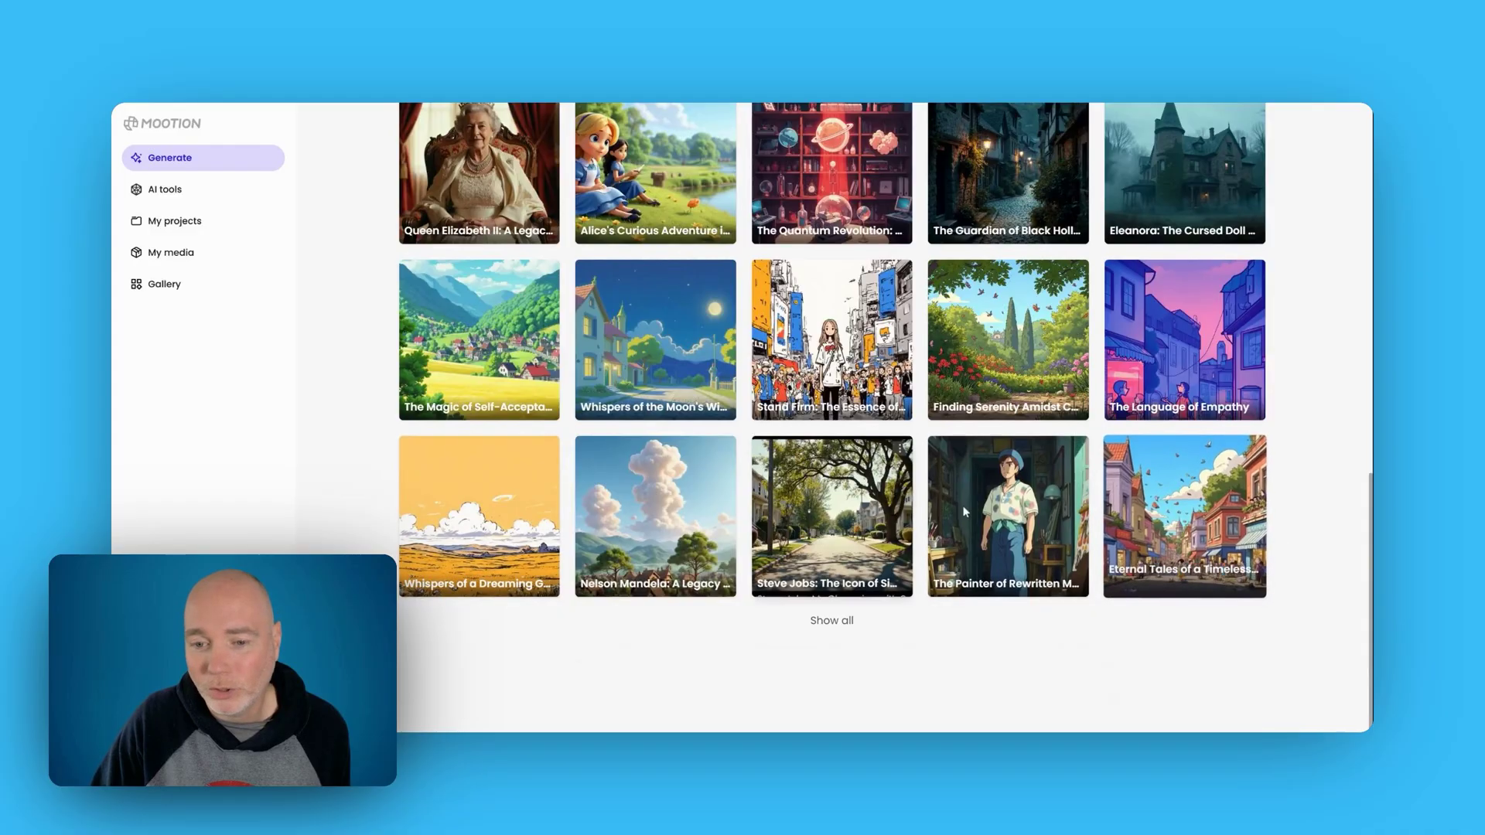
scroll(882, 488, "up", 1)
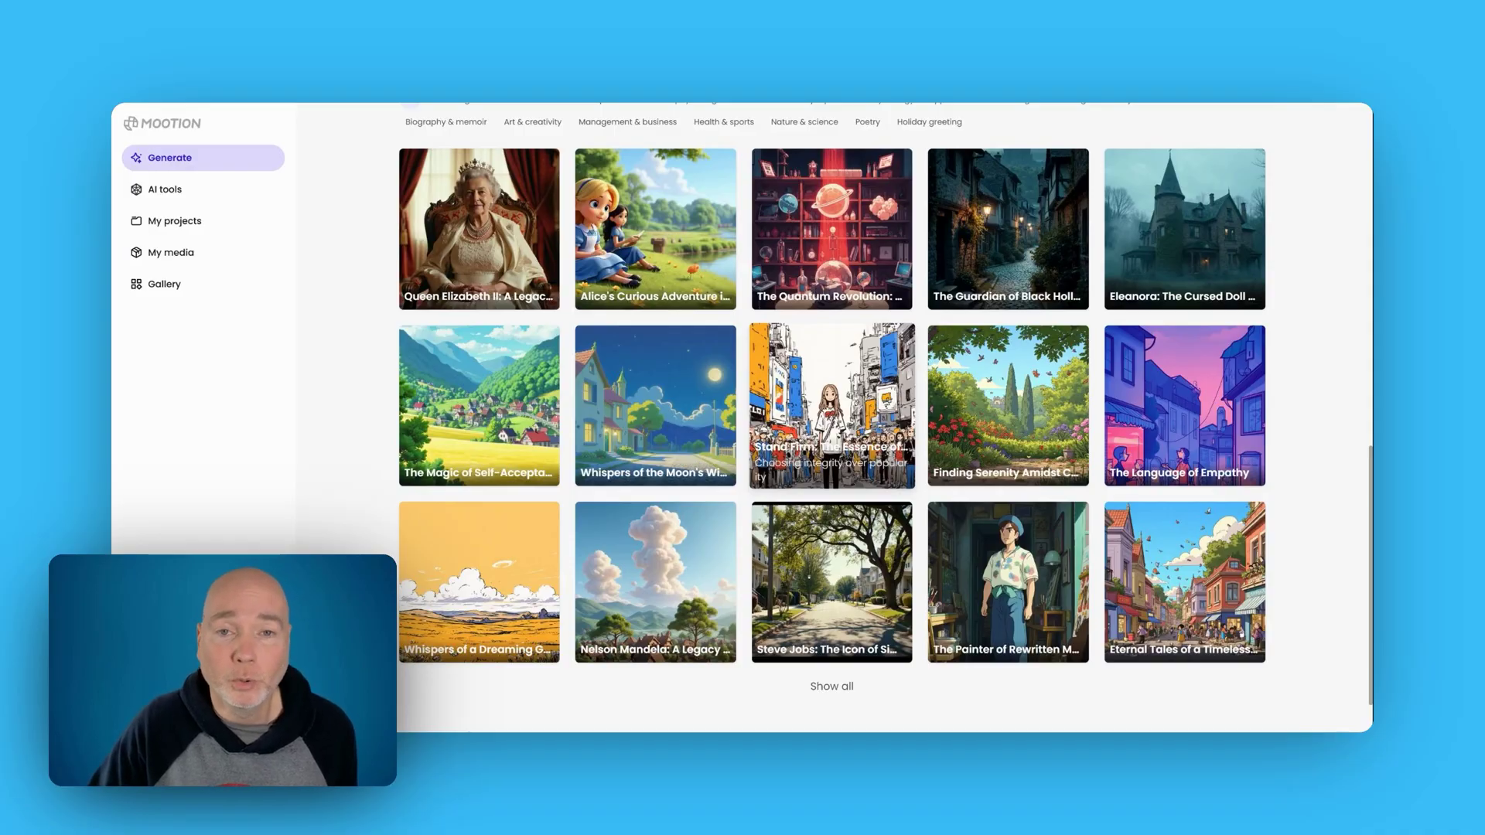
scroll(832, 406, "up", 1)
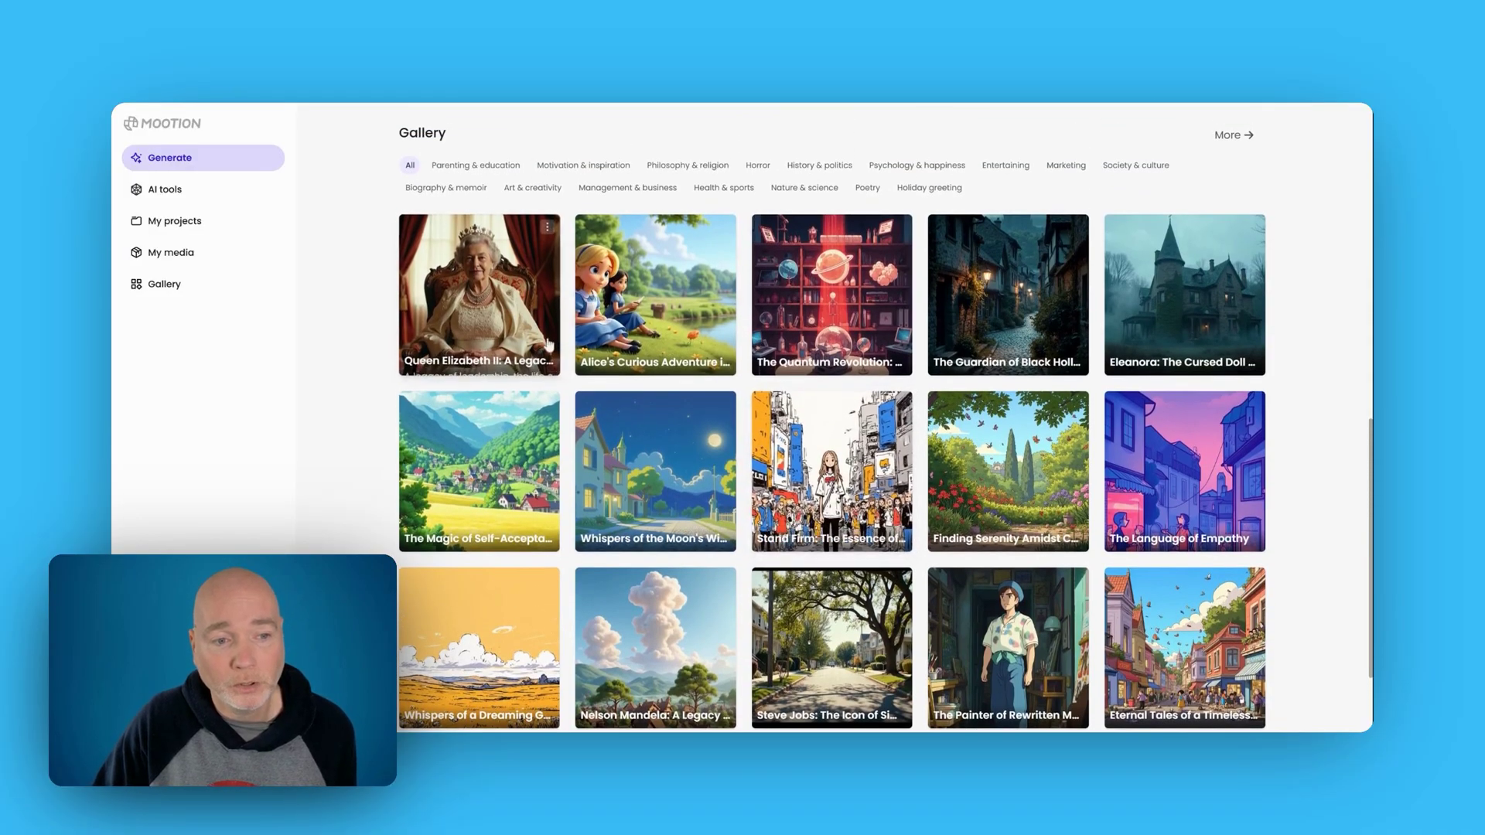
- Open the 'Queen Elizabeth II: A Legacy of Leadership' example, read its script and pause the preview
left_click(463, 290)
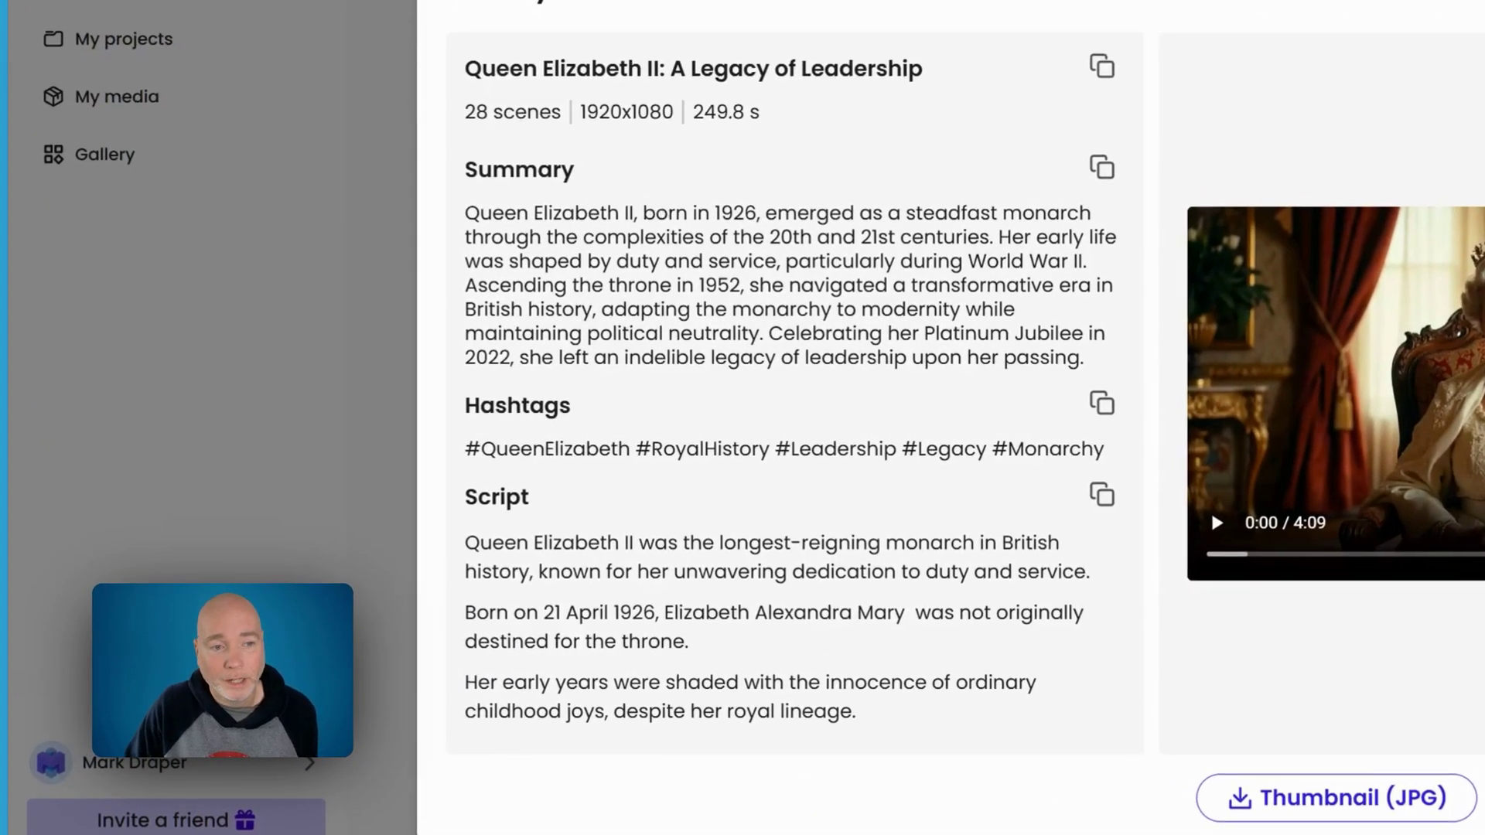
scroll(634, 294, "down", 5)
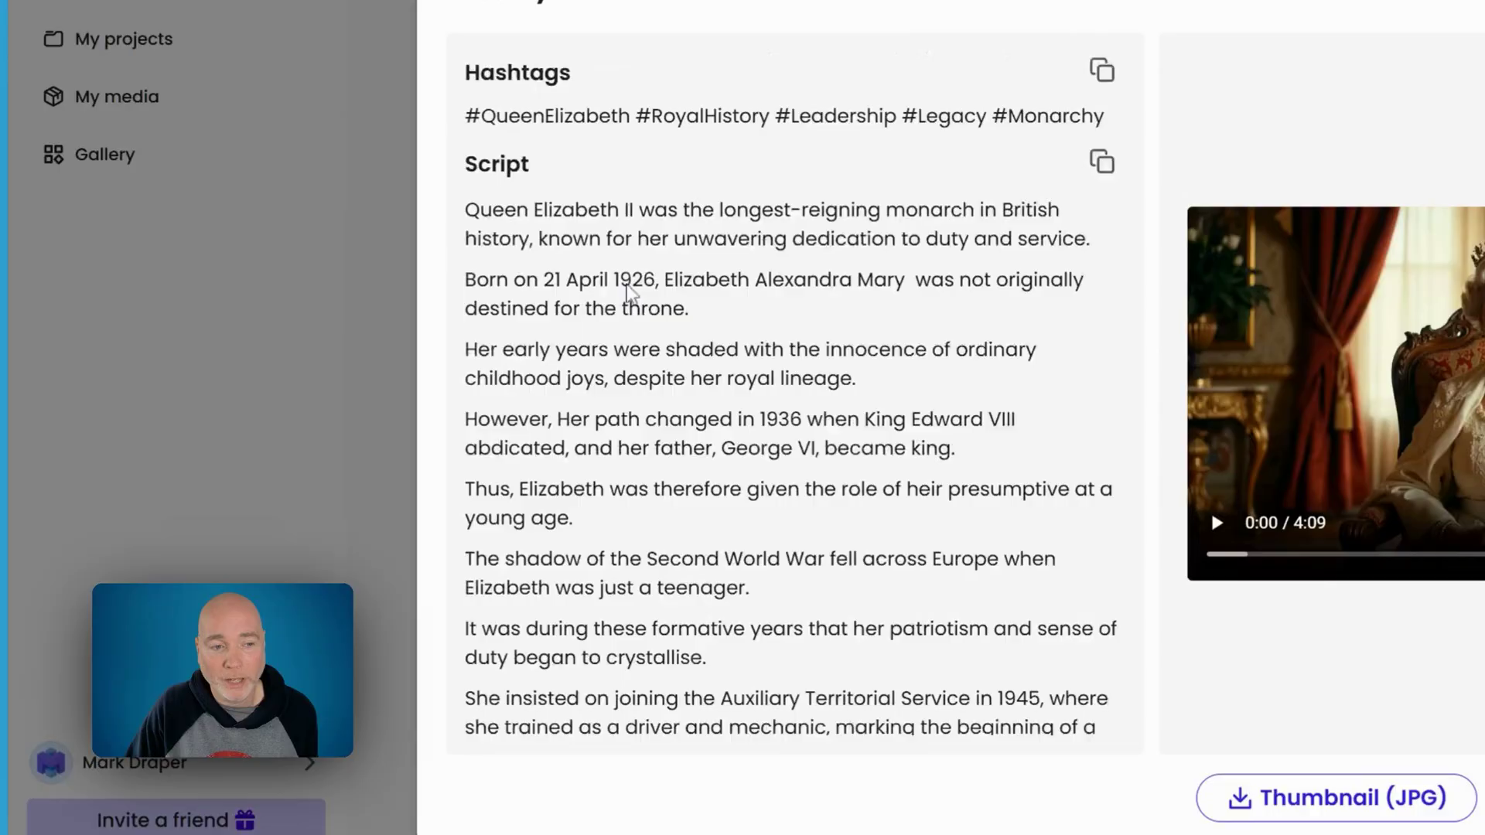
scroll(791, 395, "down", 20)
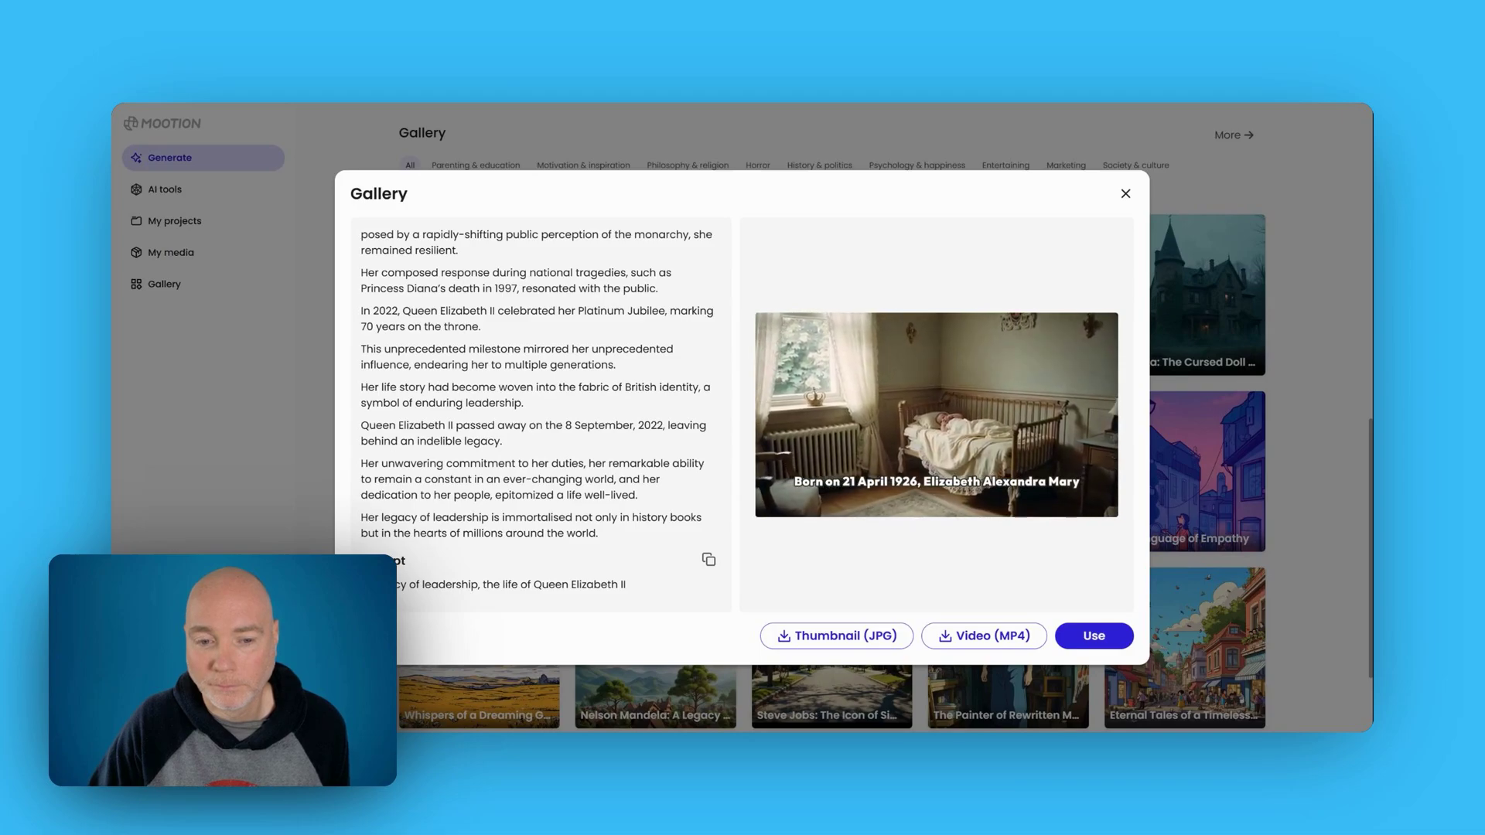
left_click(911, 337)
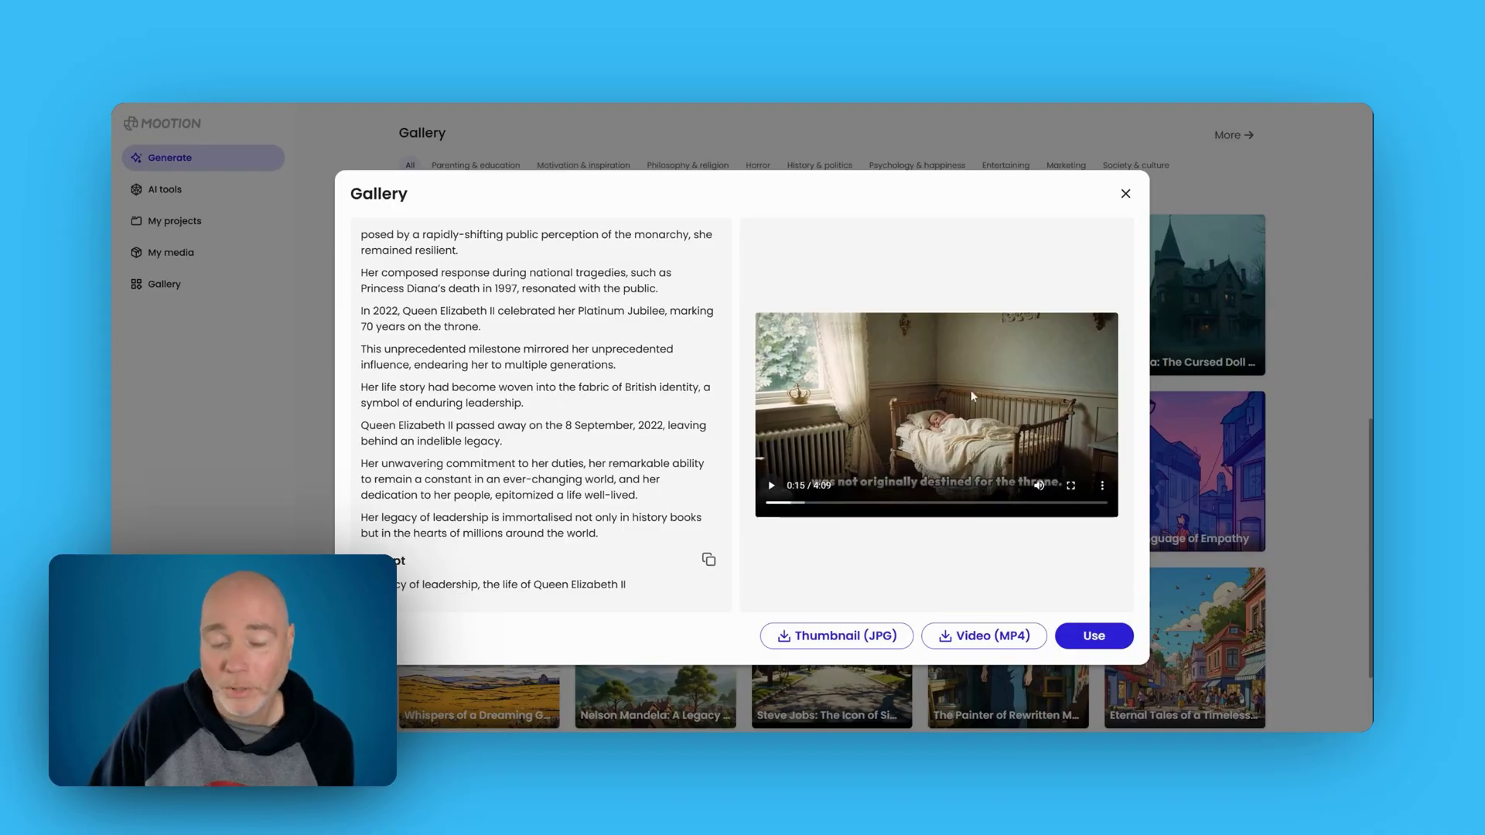
- Switch from the Queen Elizabeth example to the Alice in Wonderland example, play it and close it
left_click(1125, 195)
left_click(658, 293)
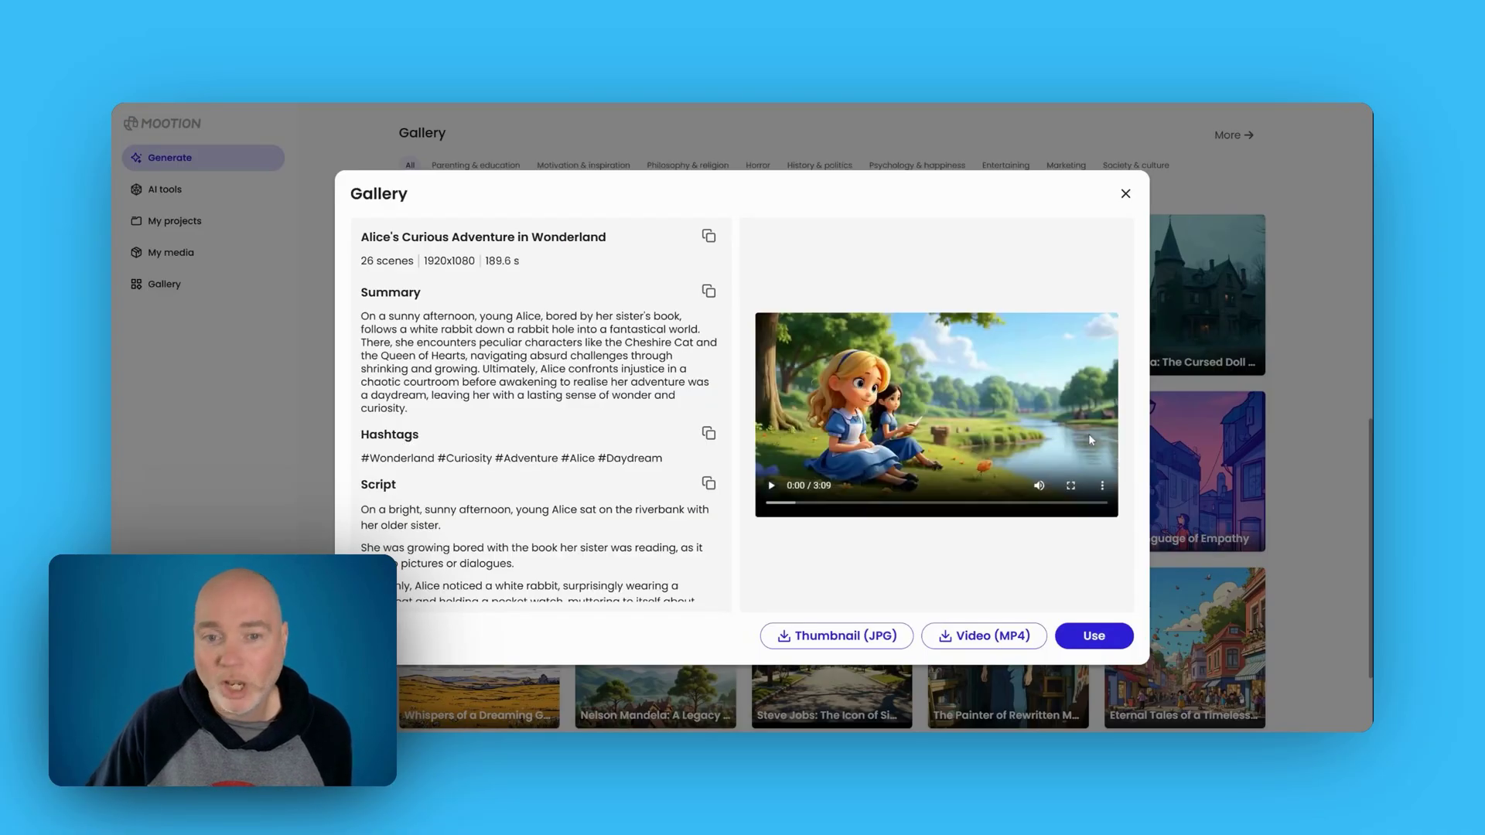
left_click(770, 488)
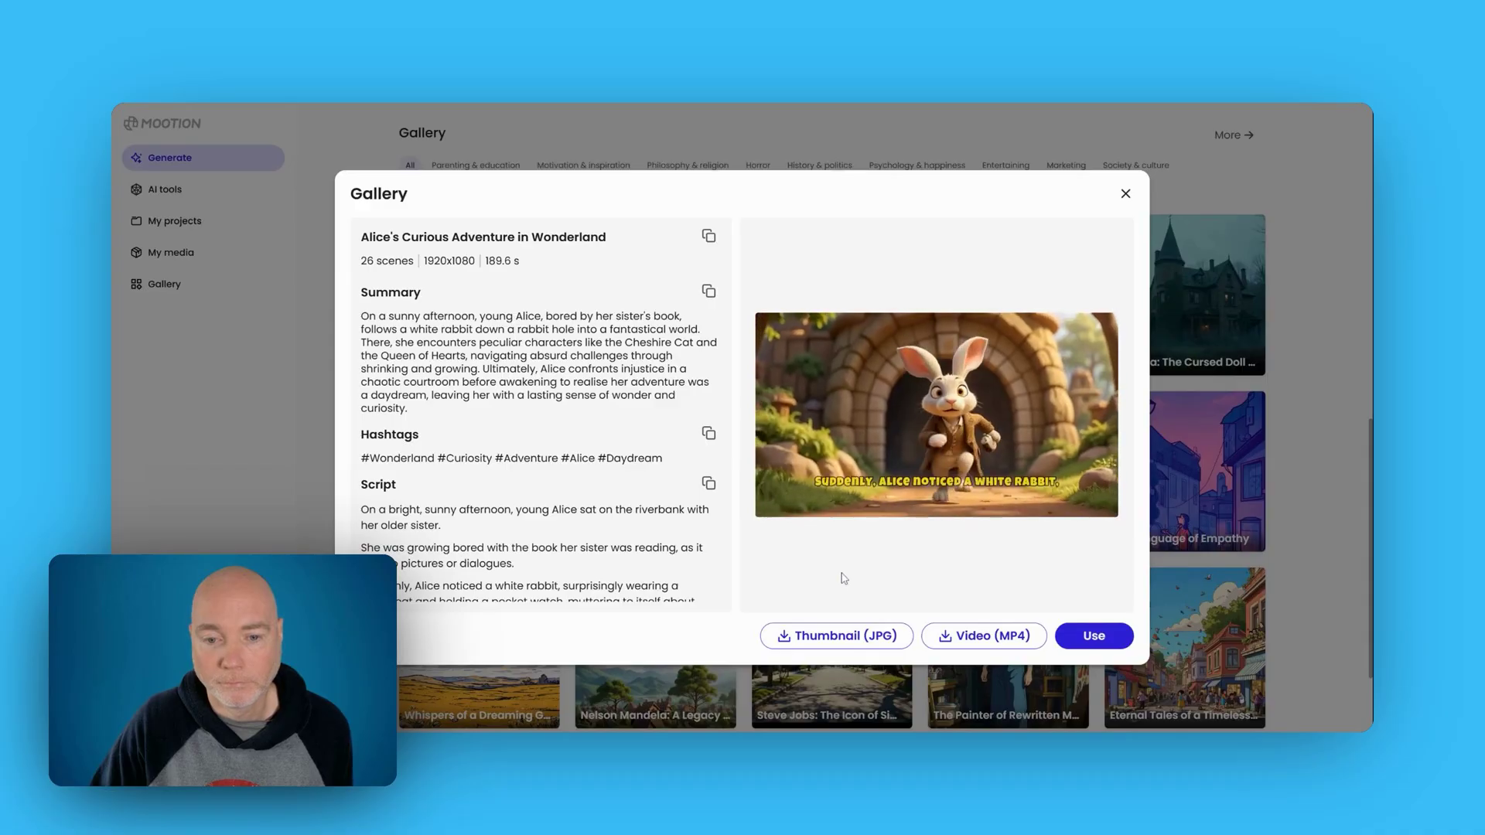
left_click(1125, 194)
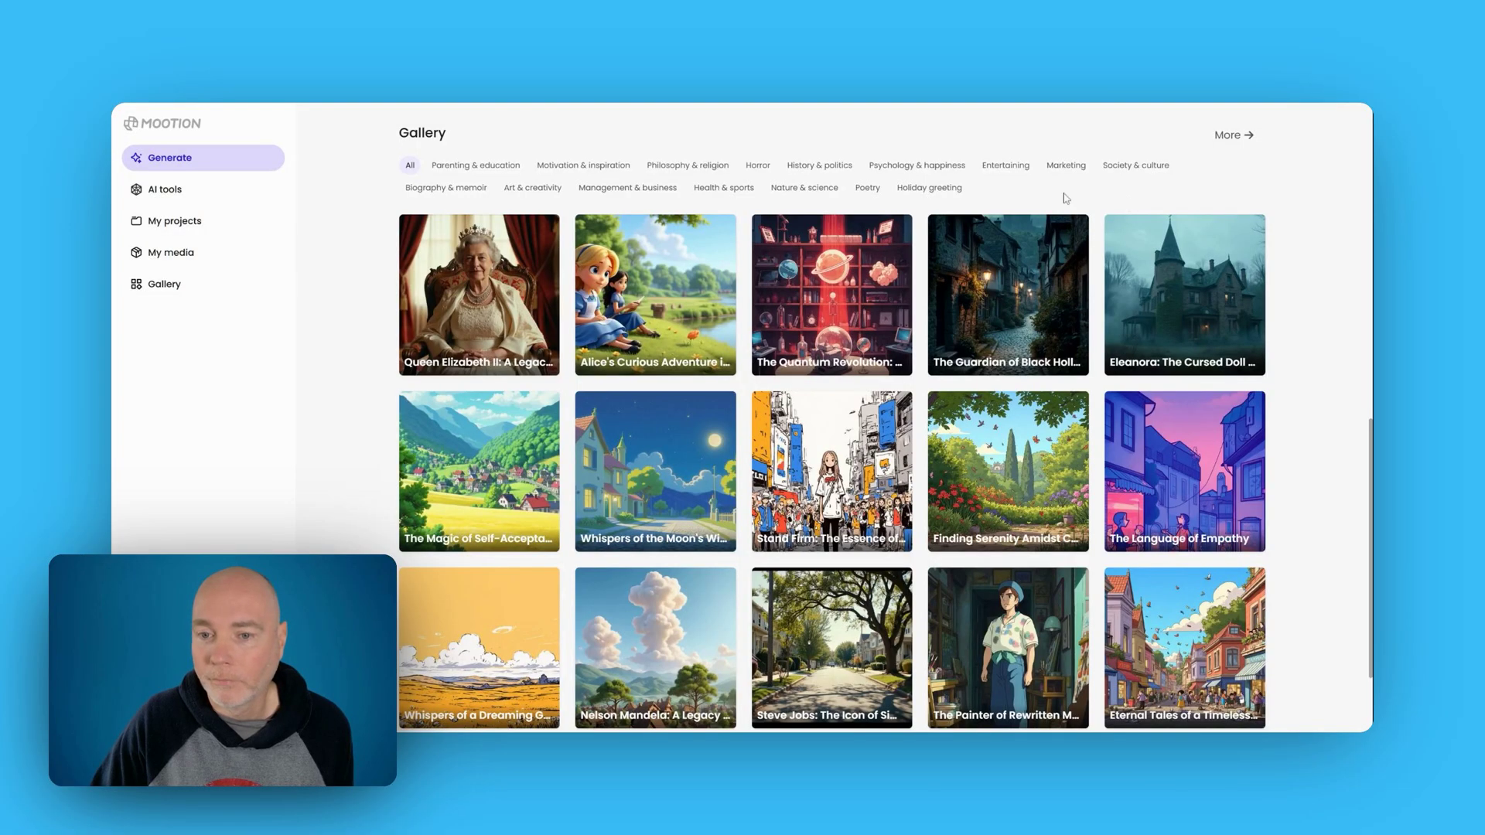
- Open the 'Eleanora: The Cursed Doll of Blackthorn' example, read its script, then close it
scroll(1075, 226, "down", 2)
left_click(1180, 163)
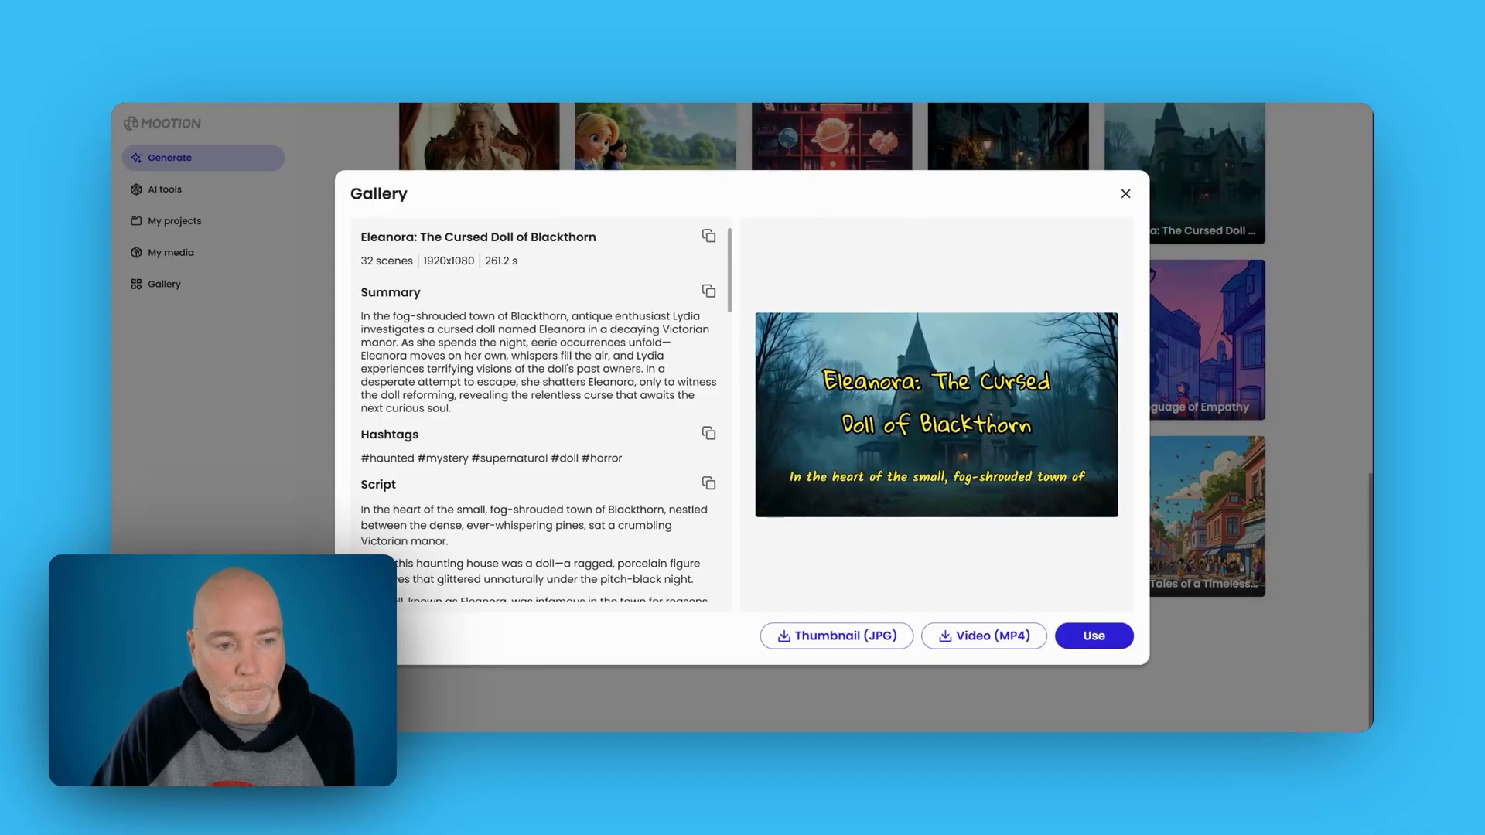
scroll(474, 393, "down", 4)
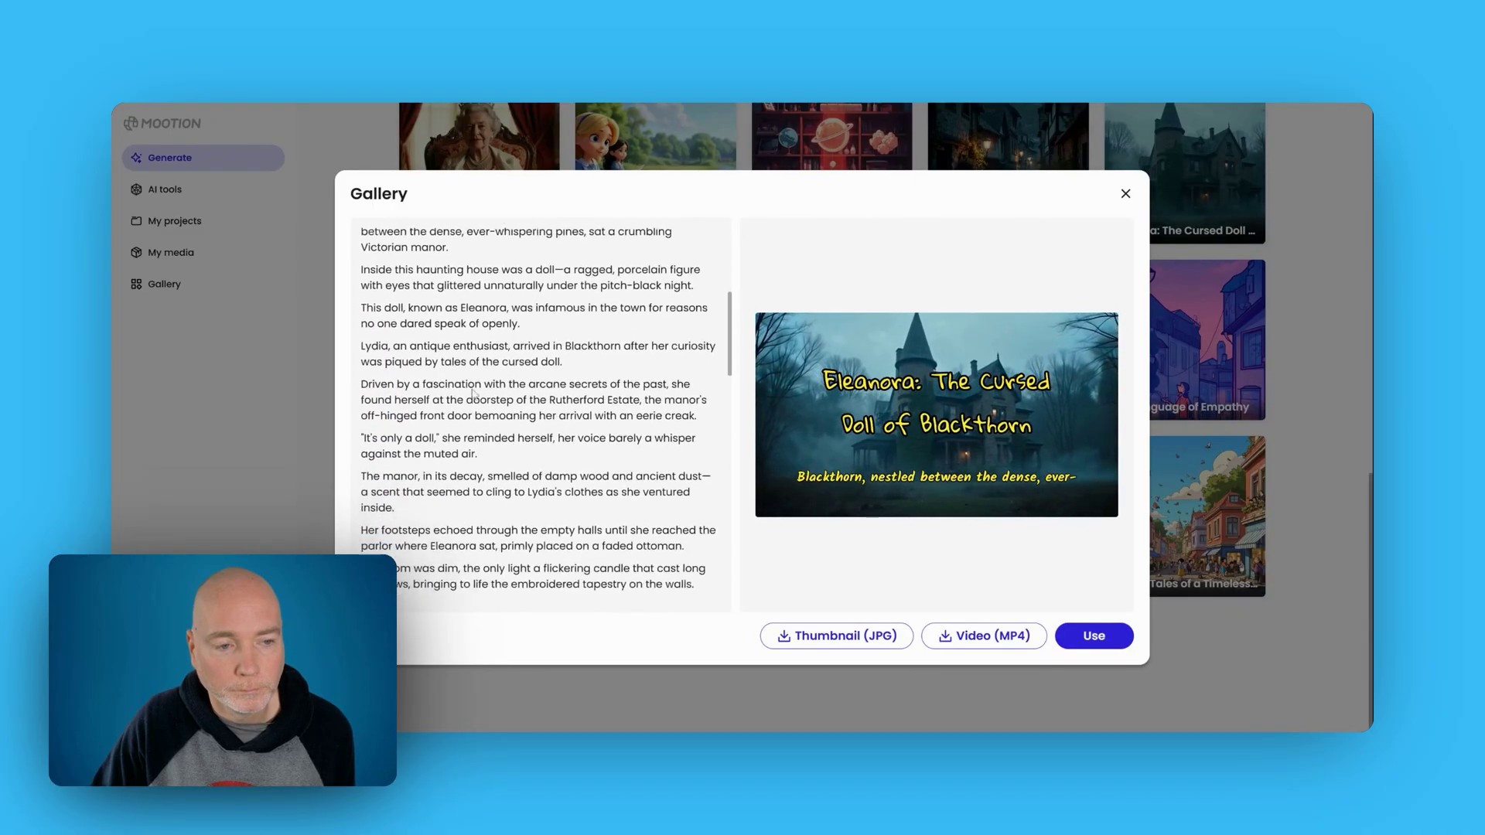
scroll(474, 393, "down", 10)
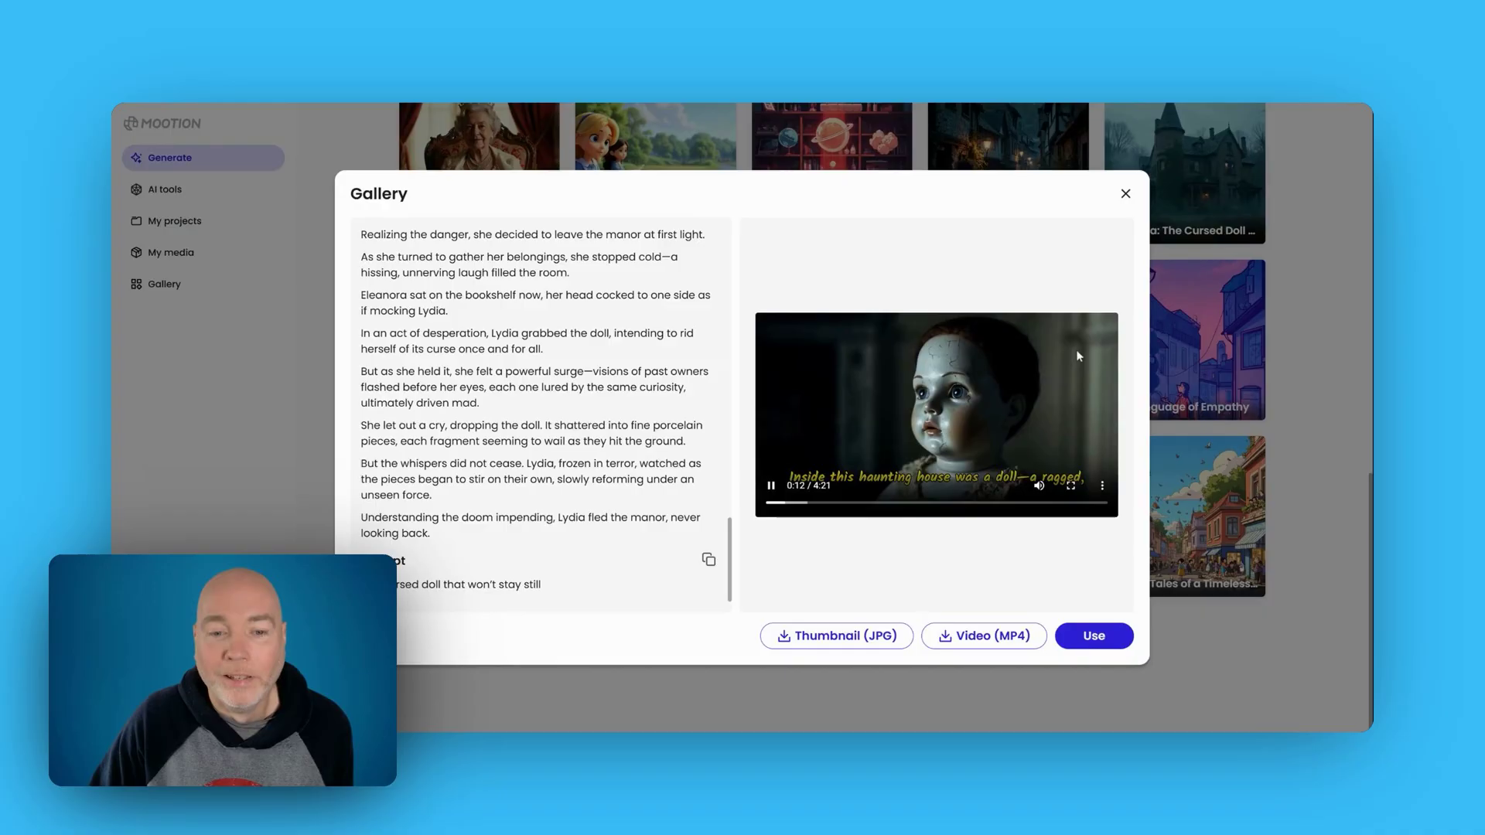
left_click(1125, 193)
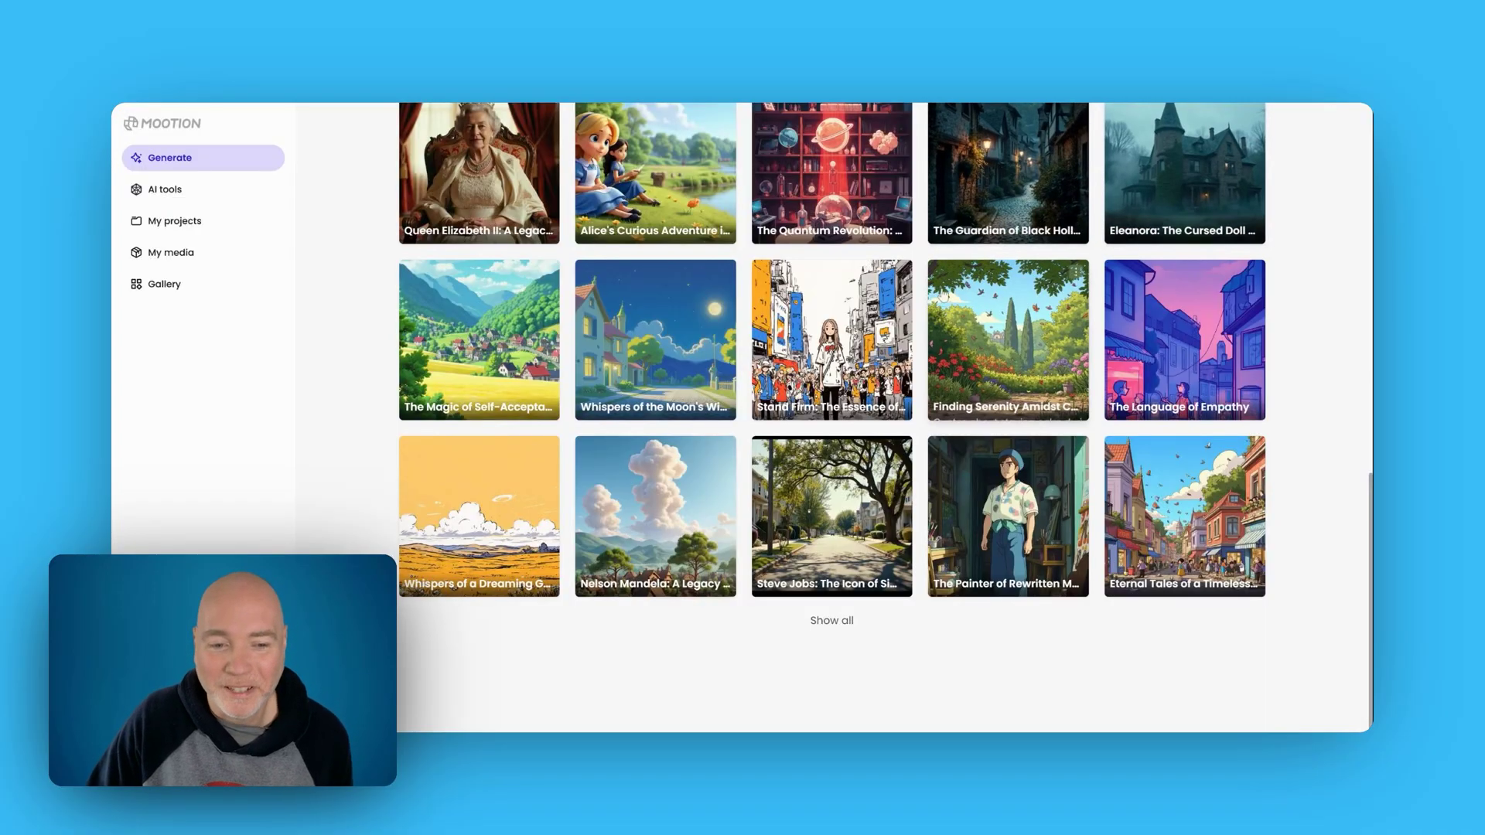
- Scroll back to the top and open AI tools, showing Image background editor and Image style transfer
scroll(890, 385, "up", 6)
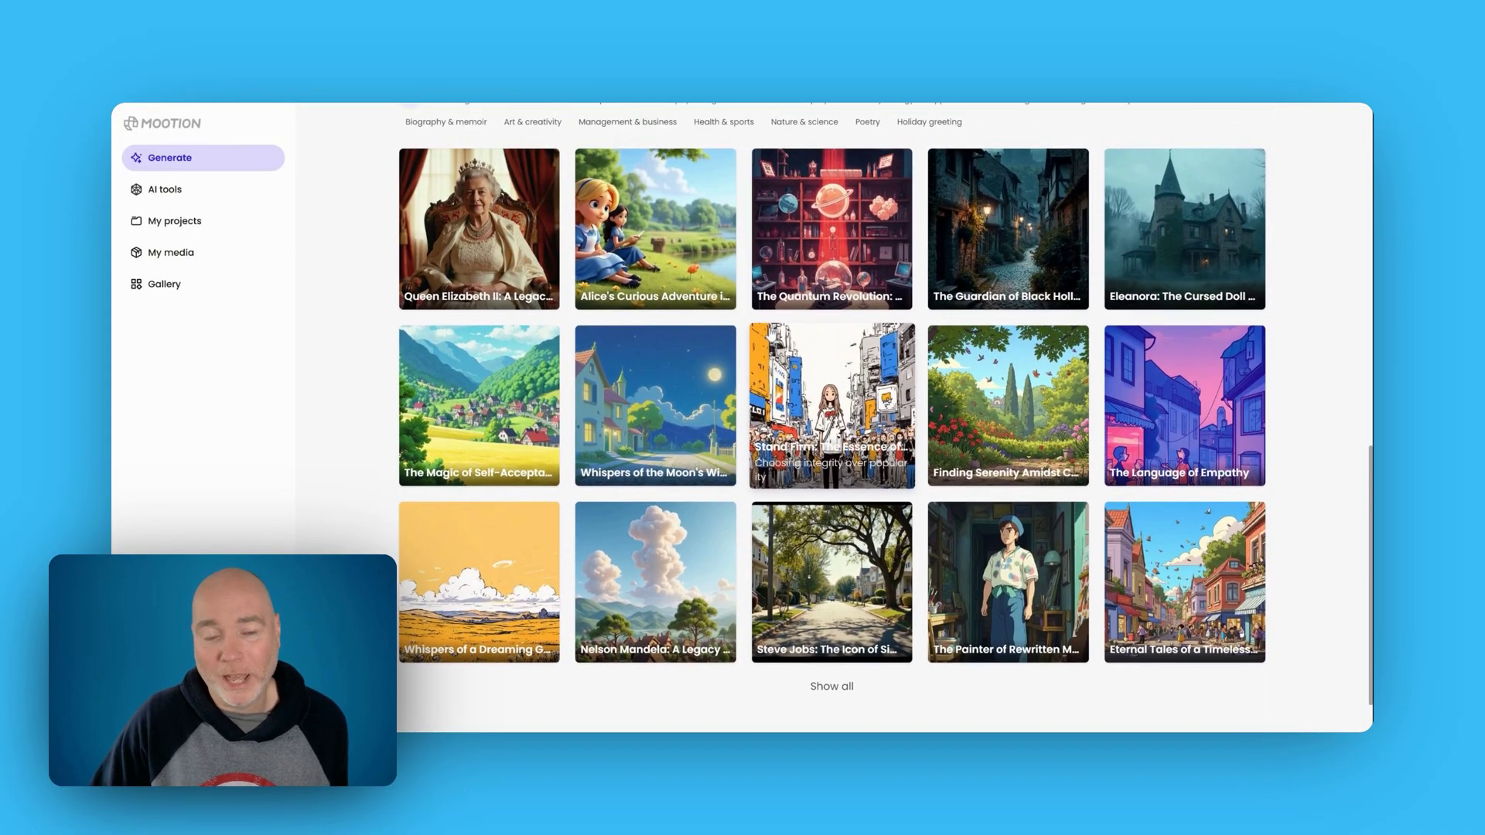
scroll(1061, 431, "up", 5)
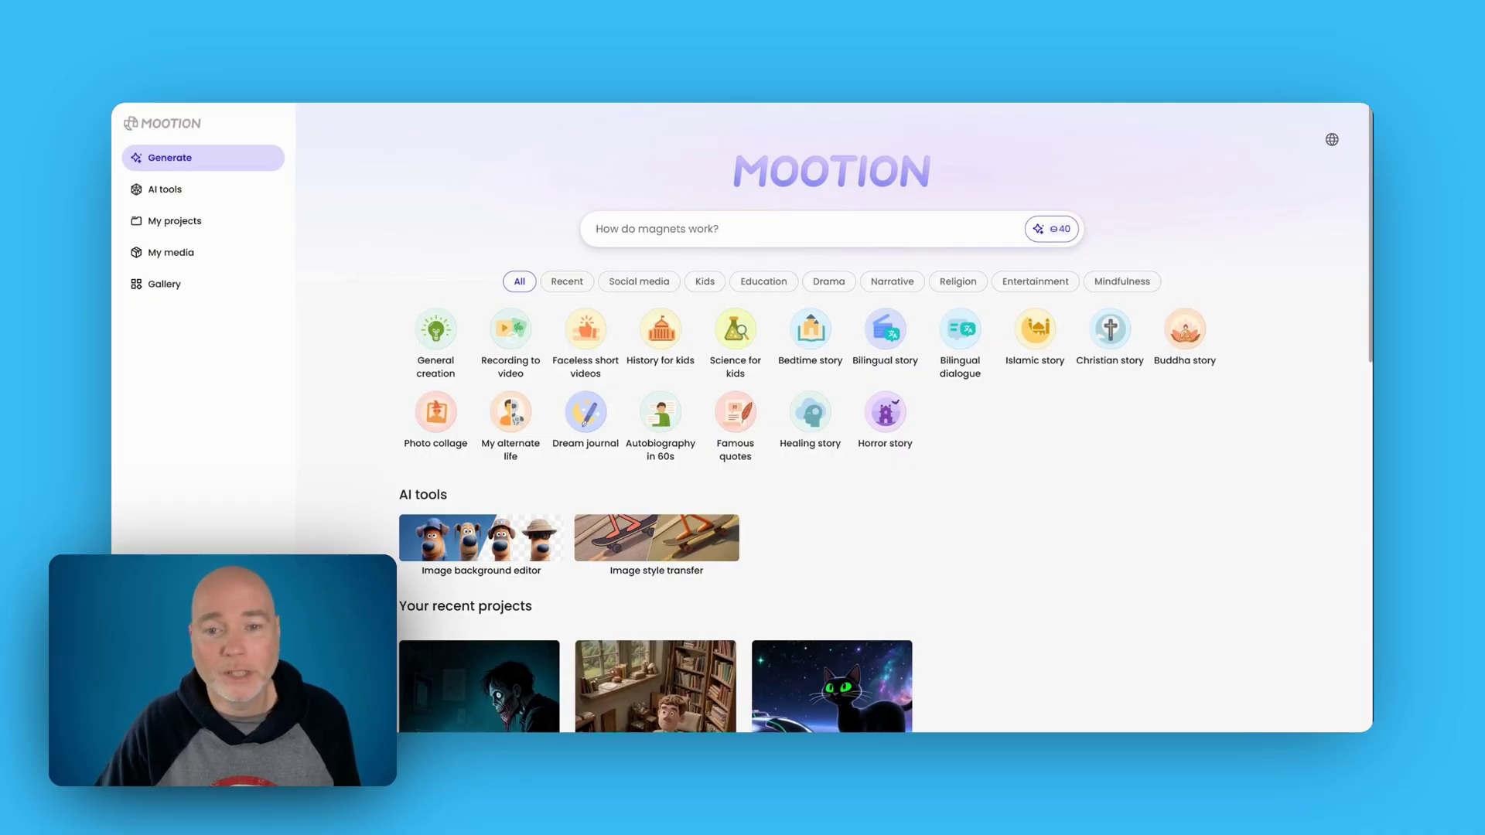
left_click(158, 200)
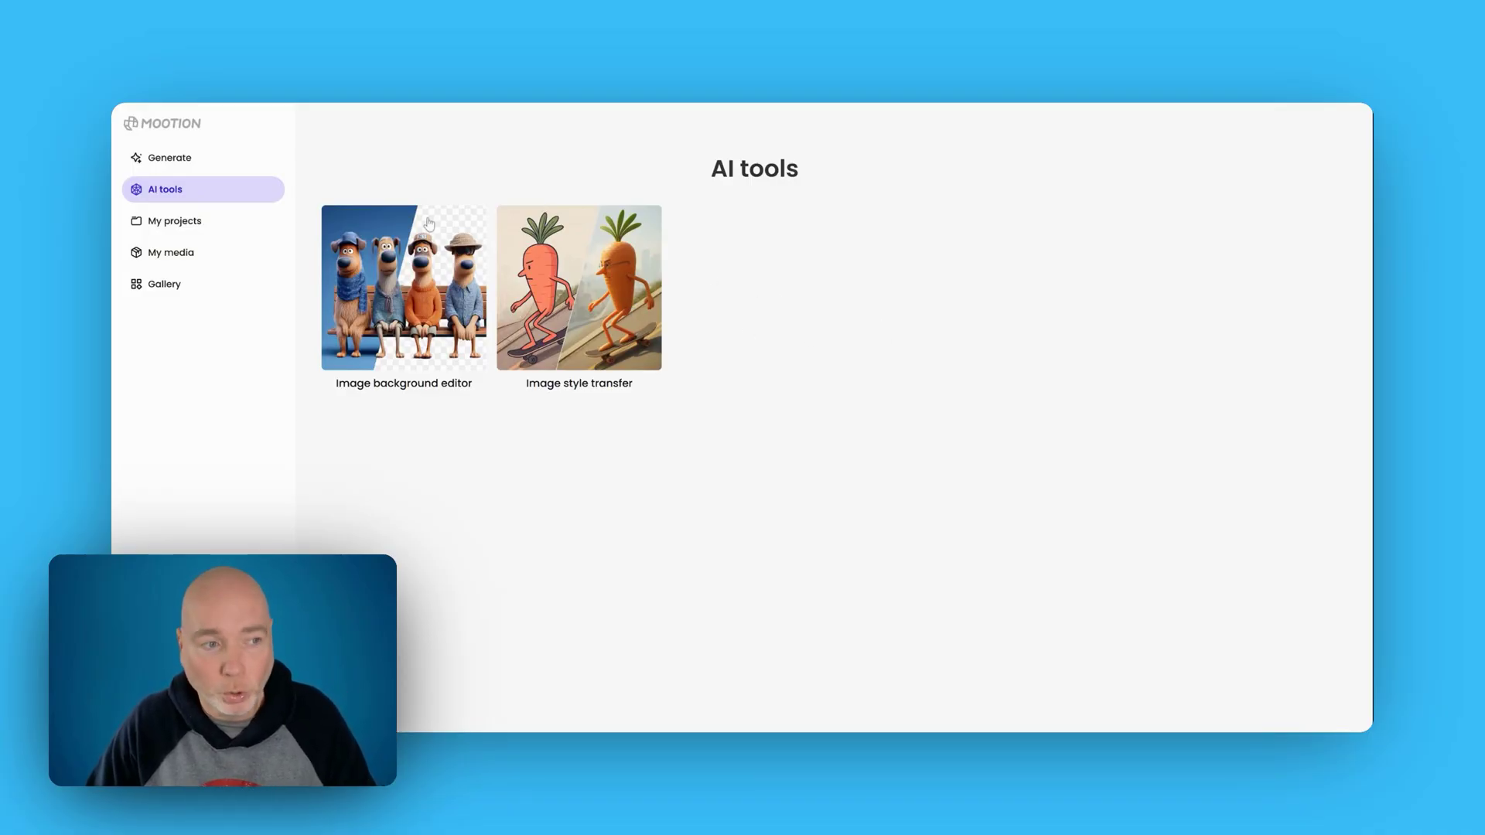
- Start an Autobiography in 60s video in Generate-from-prompt mode, keeping English (US) output
left_click(170, 157)
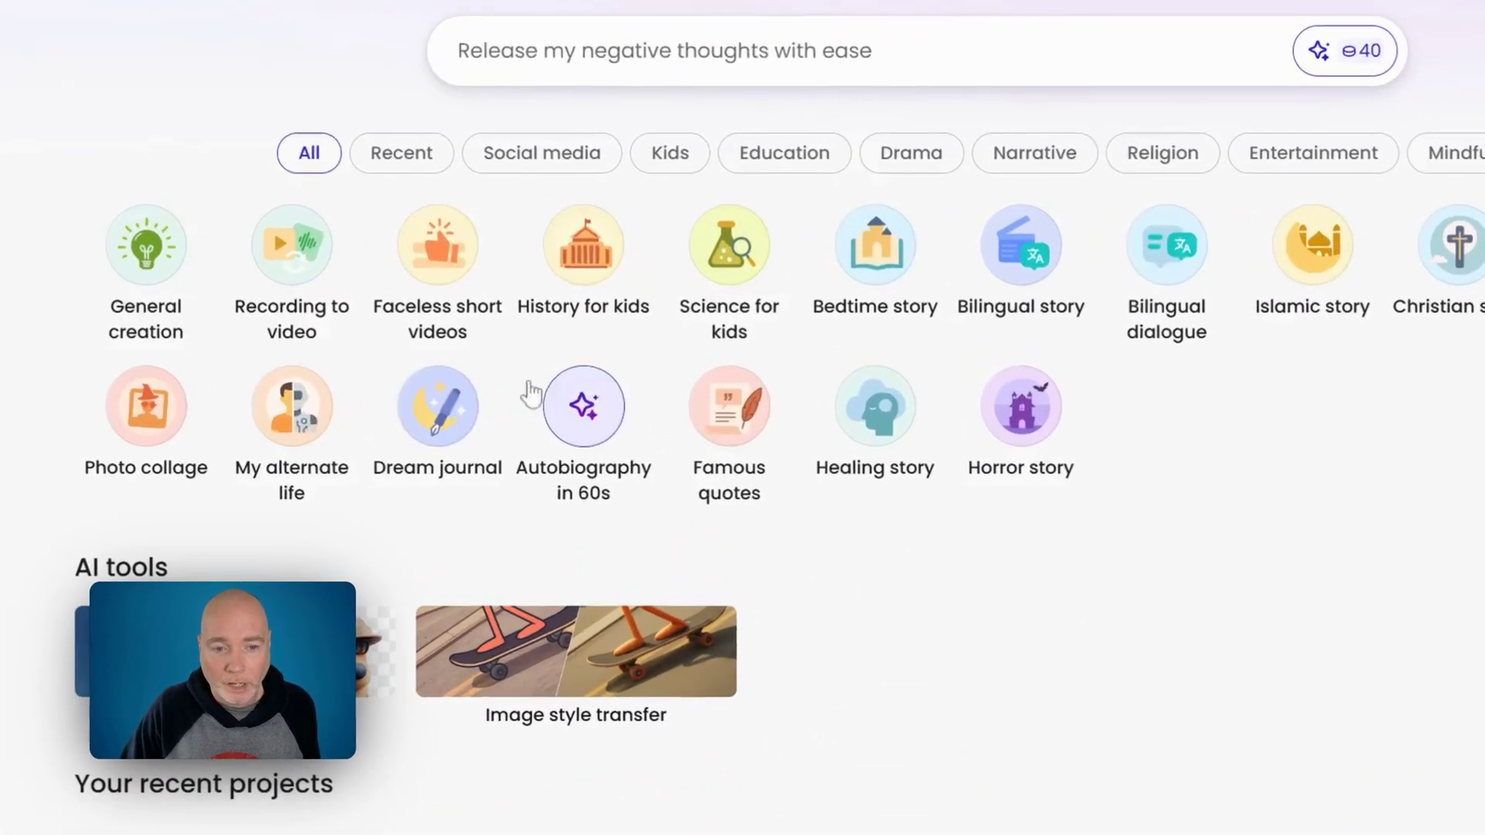
left_click(648, 414)
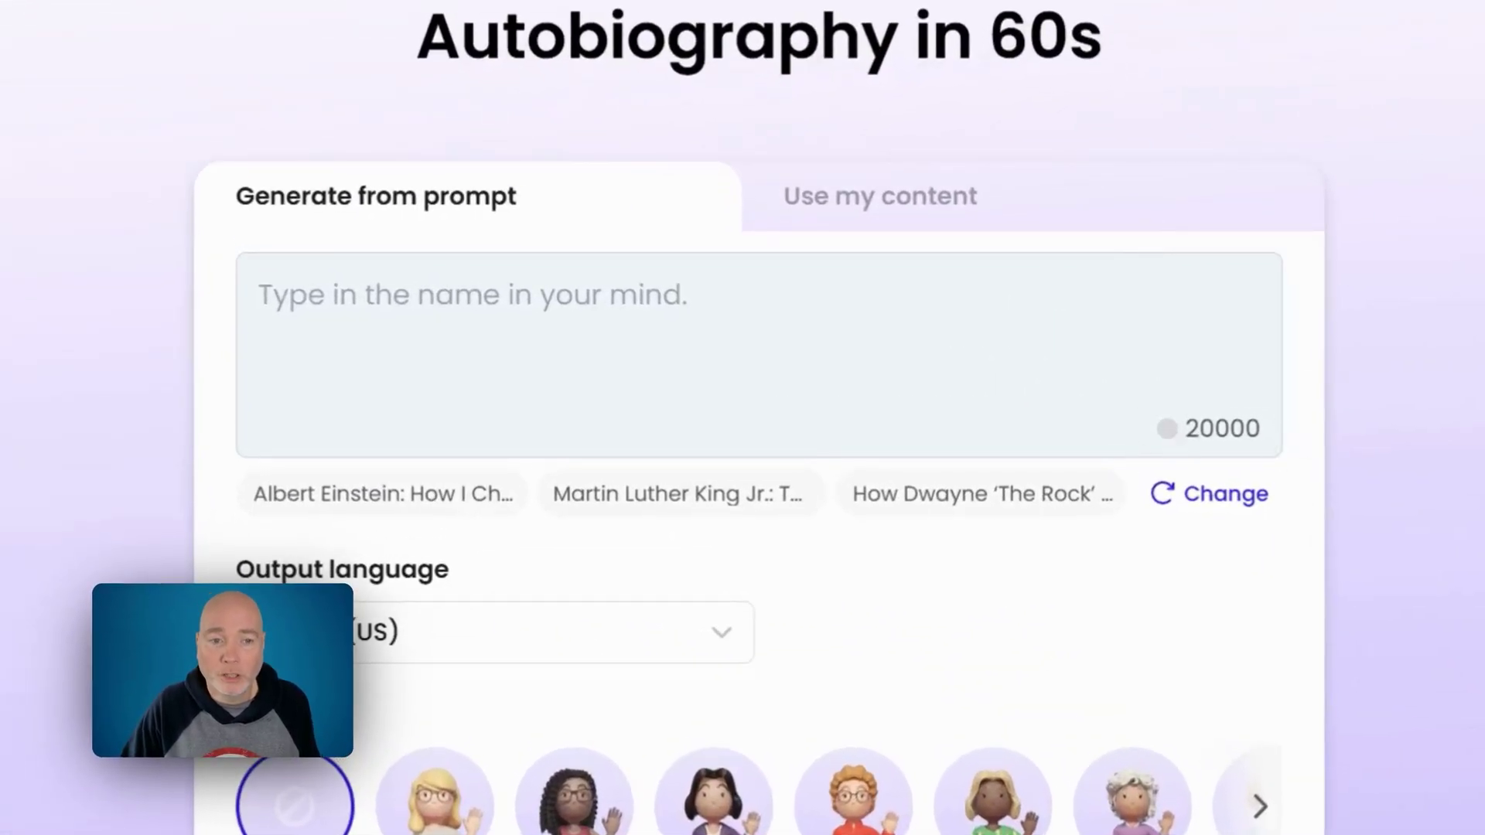
left_click(956, 210)
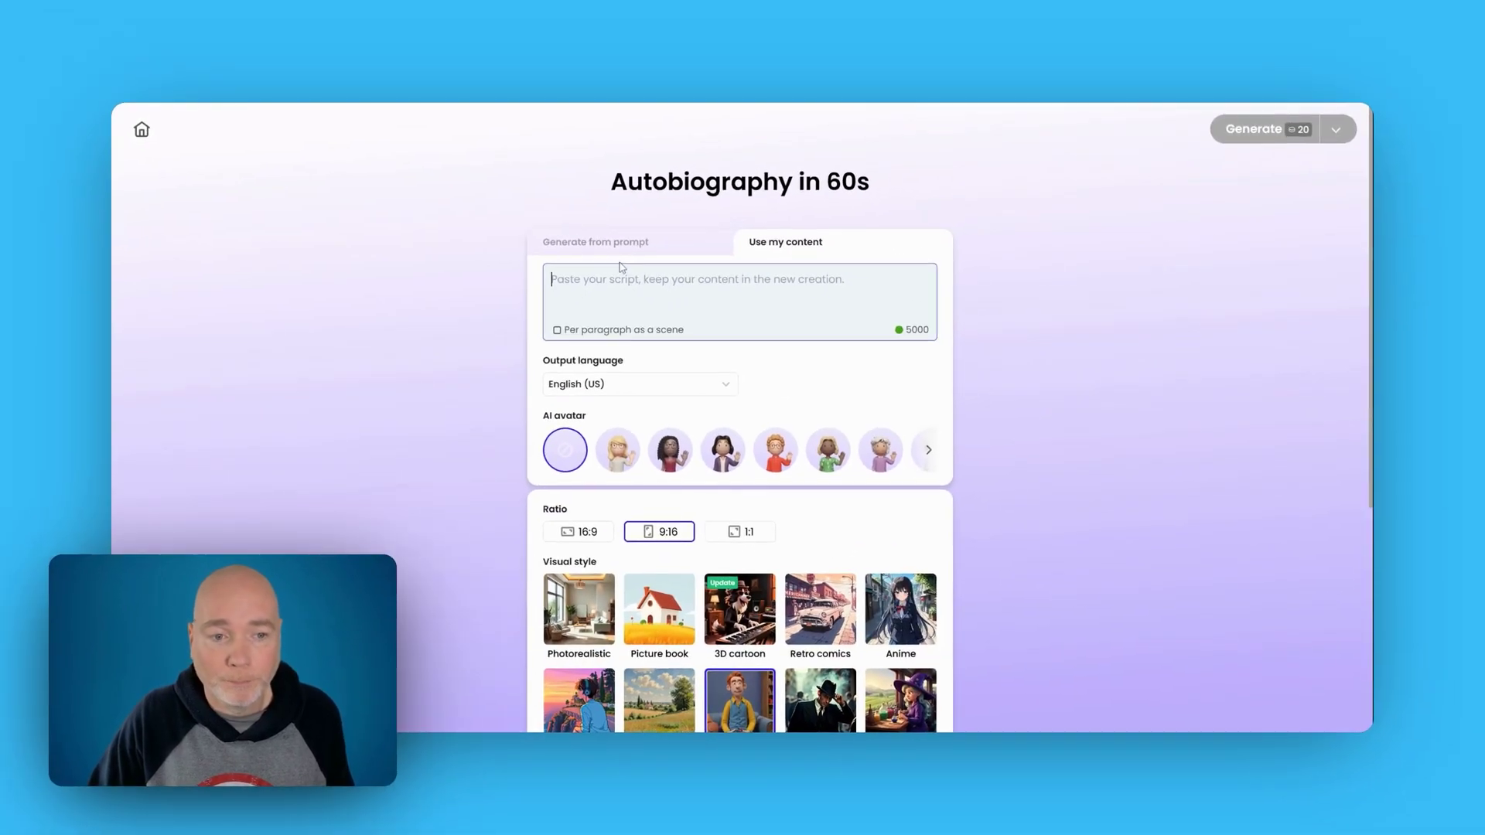
left_click(456, 197)
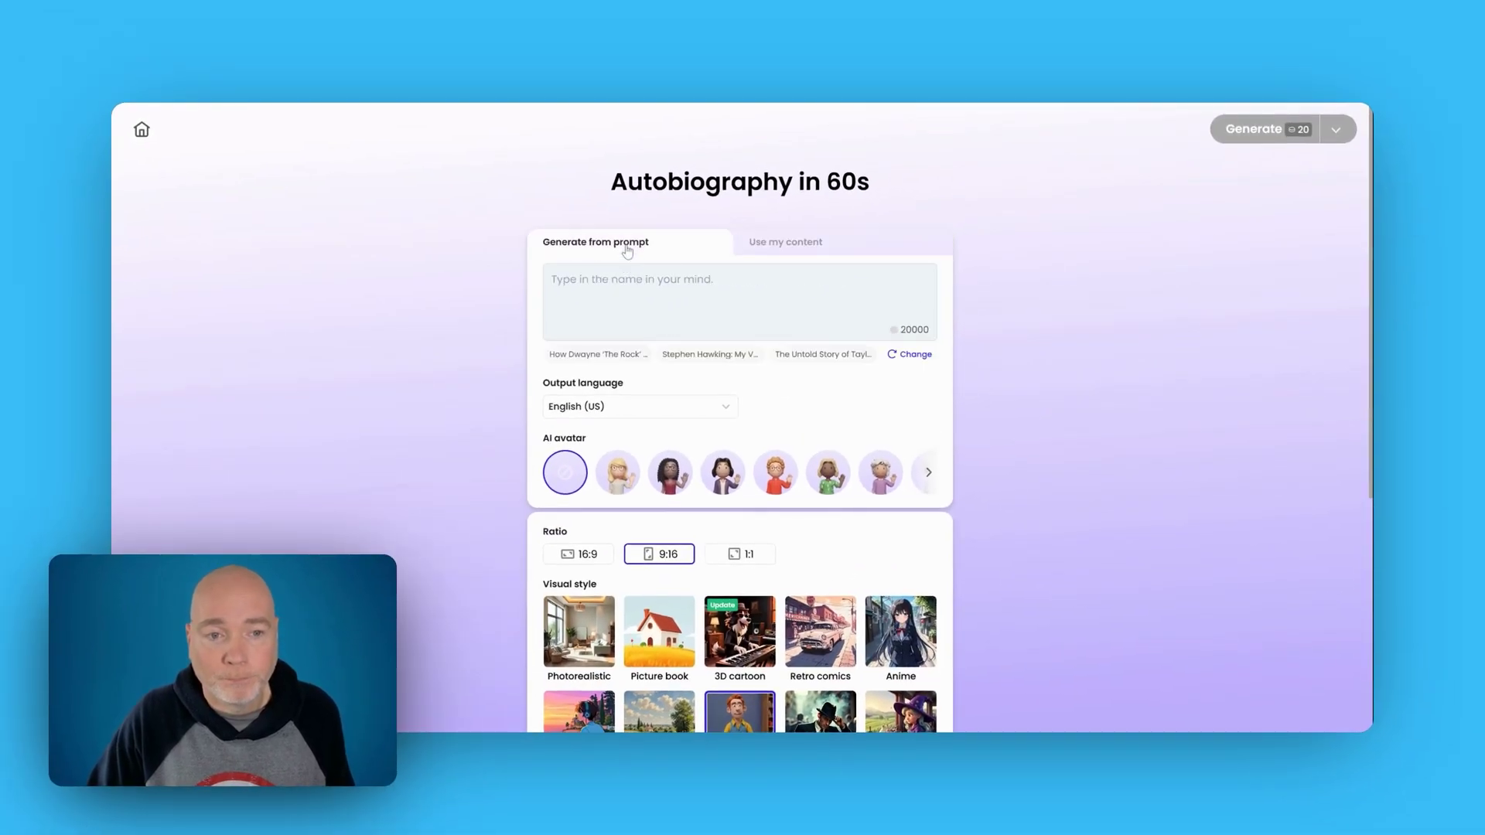
left_click(687, 407)
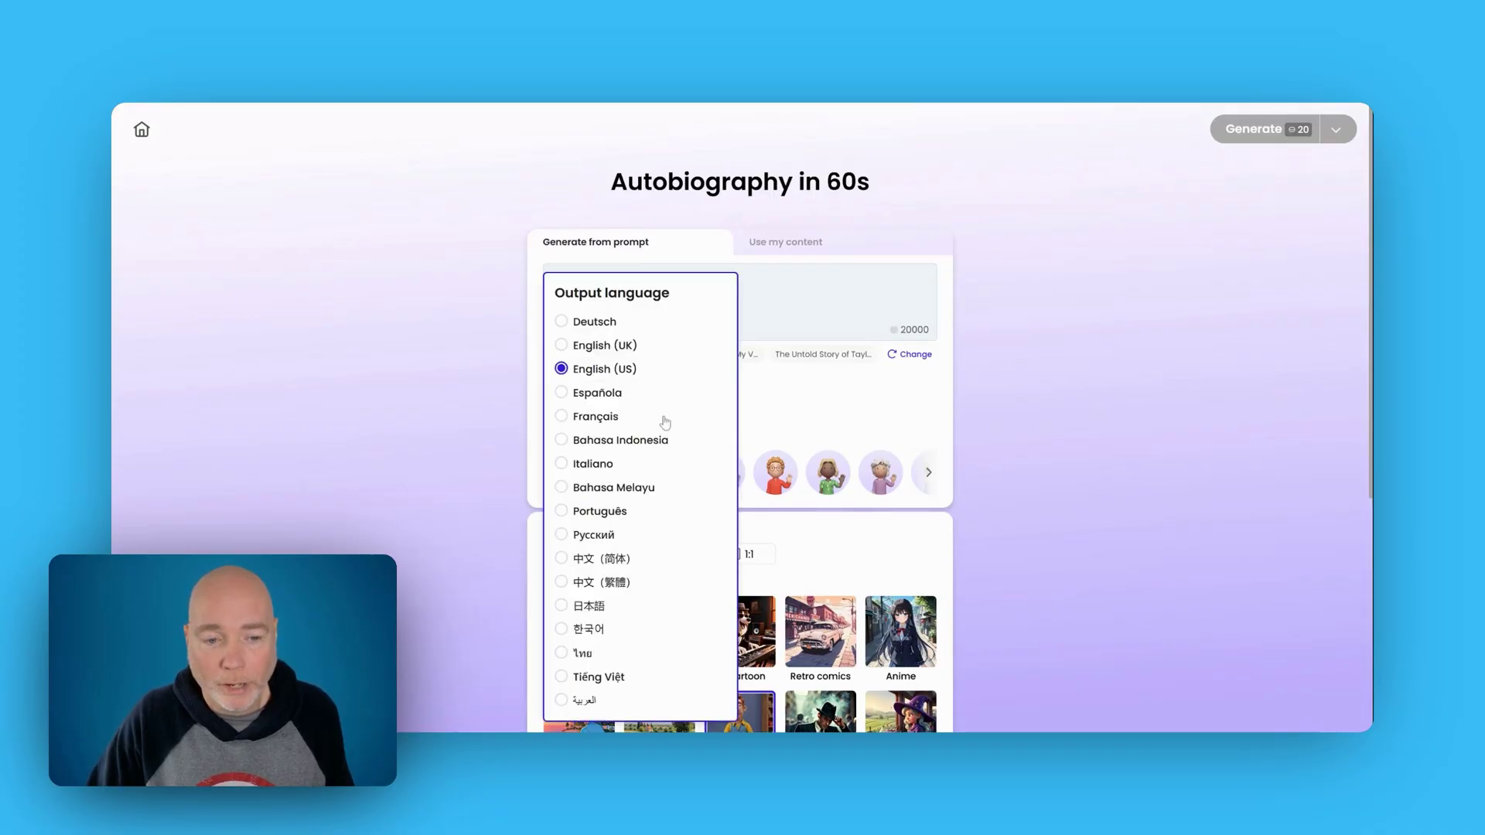
left_click(826, 408)
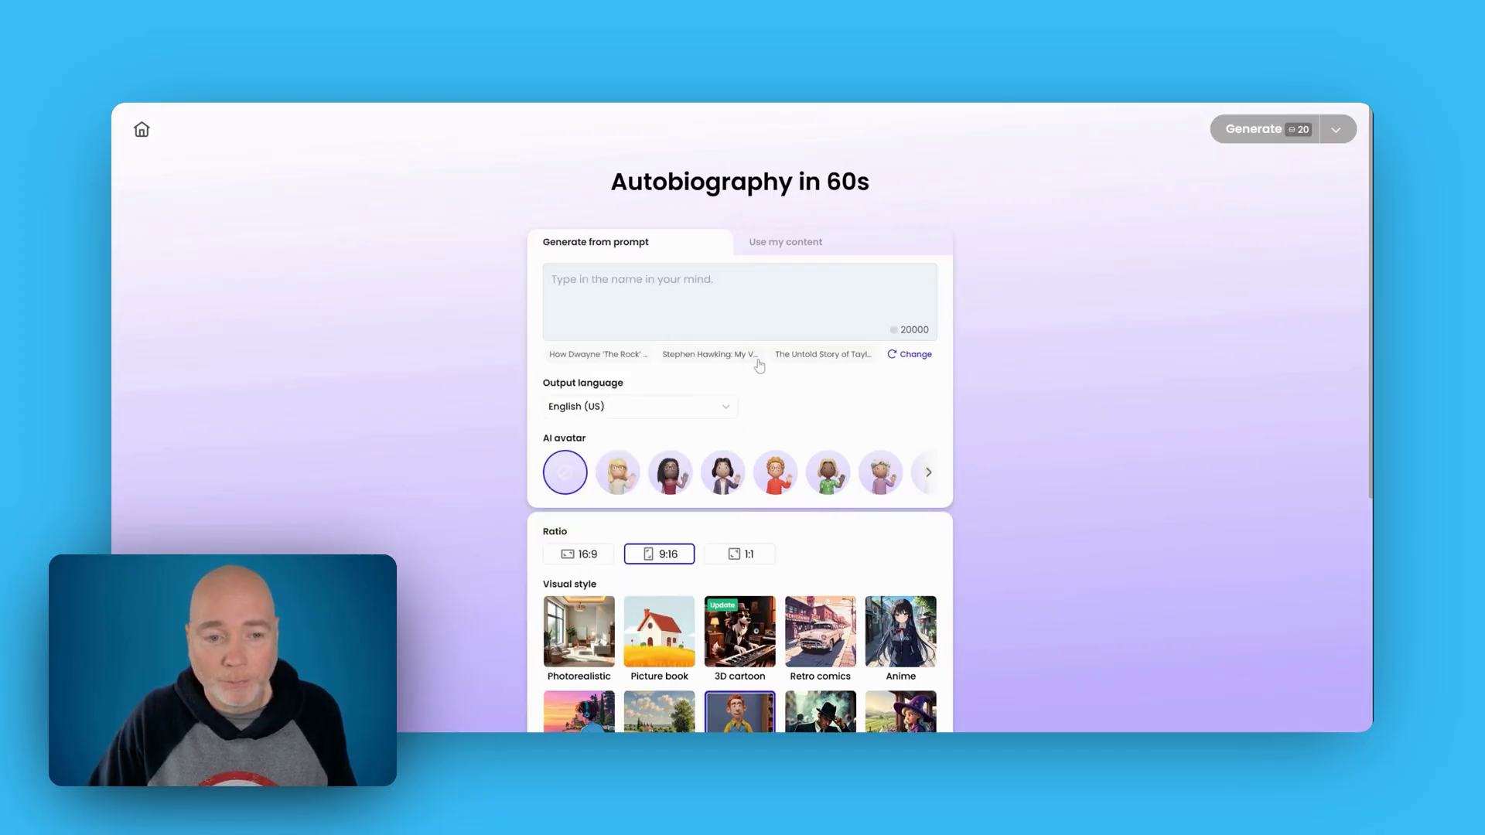
scroll(856, 375, "down", 1)
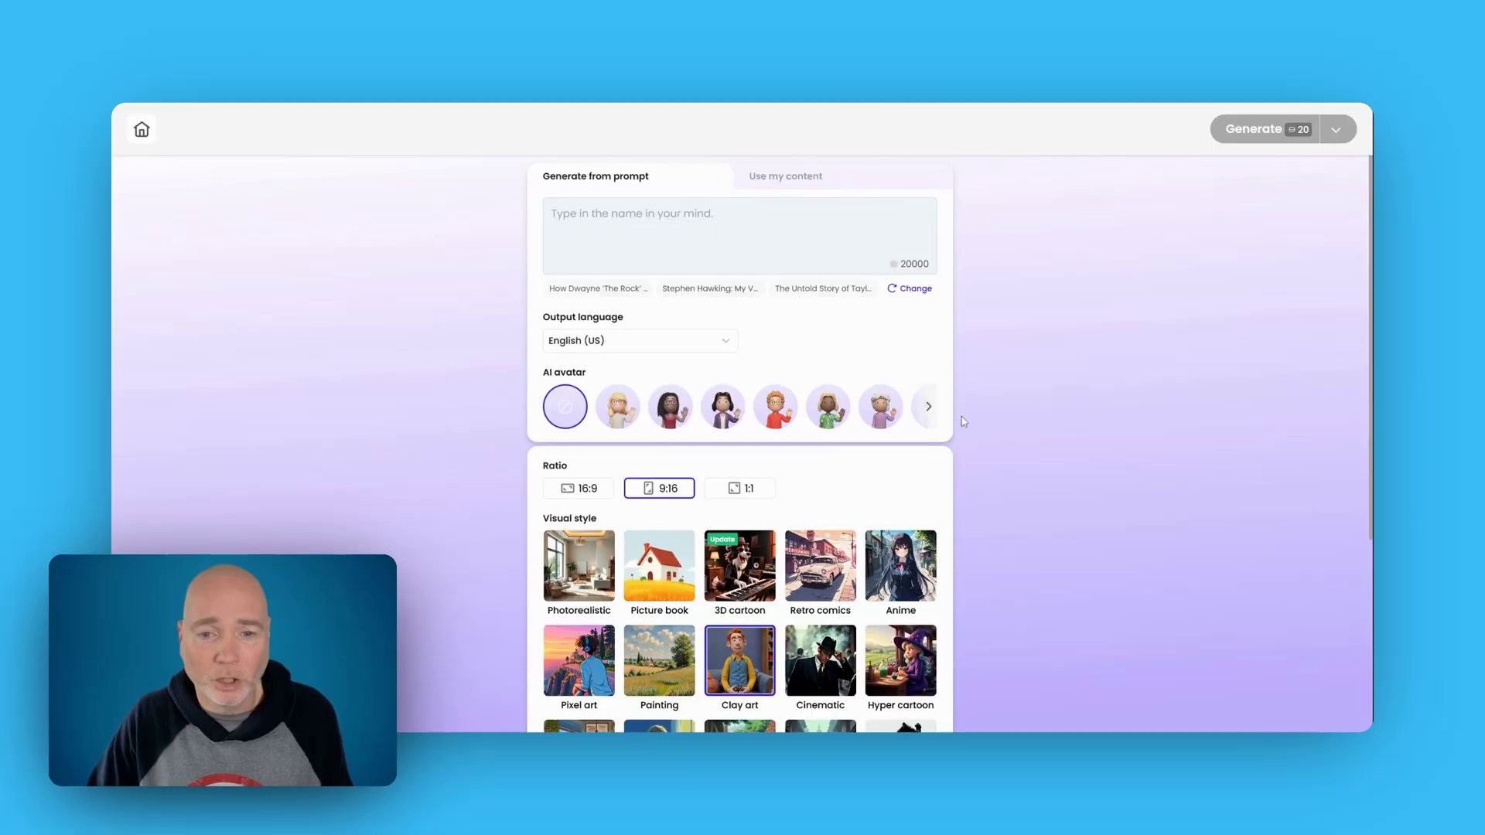
- Confirm Clay art style and 9:16 ratio for the Kurt Lewin prompt and generate the video
scroll(817, 382, "down", 3)
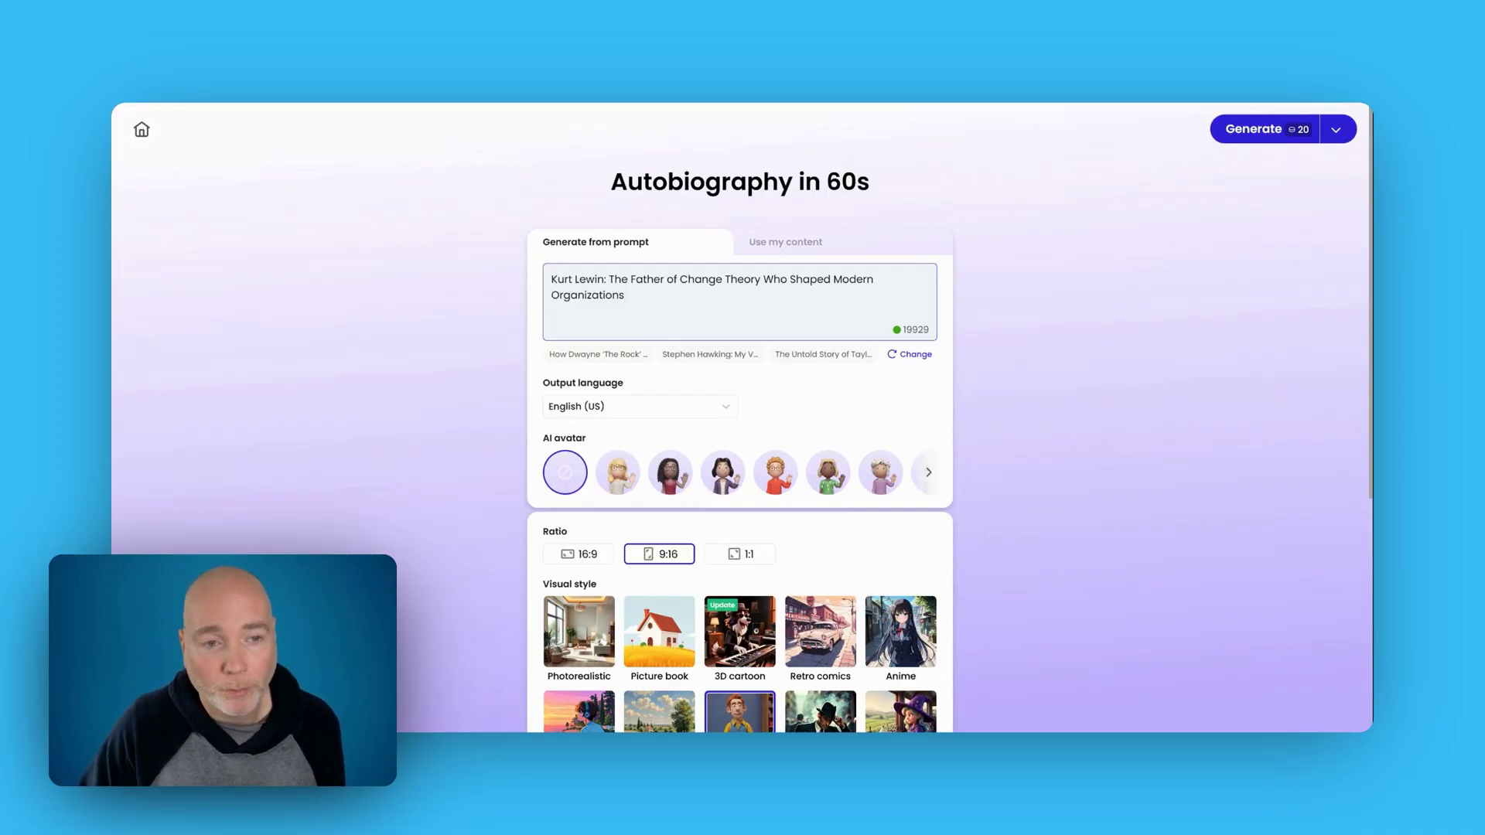
scroll(748, 418, "down", 5)
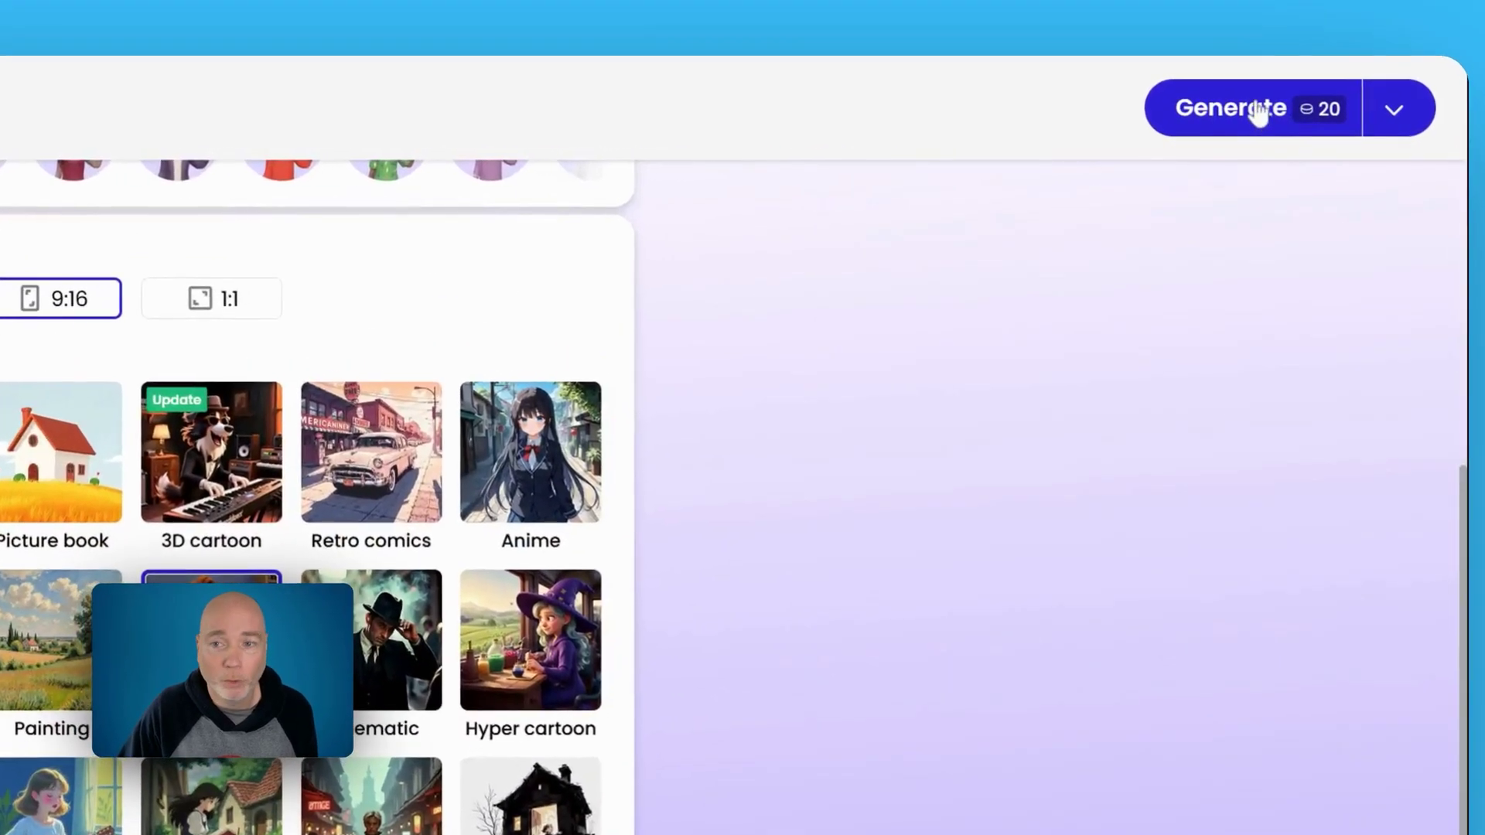
left_click(1268, 129)
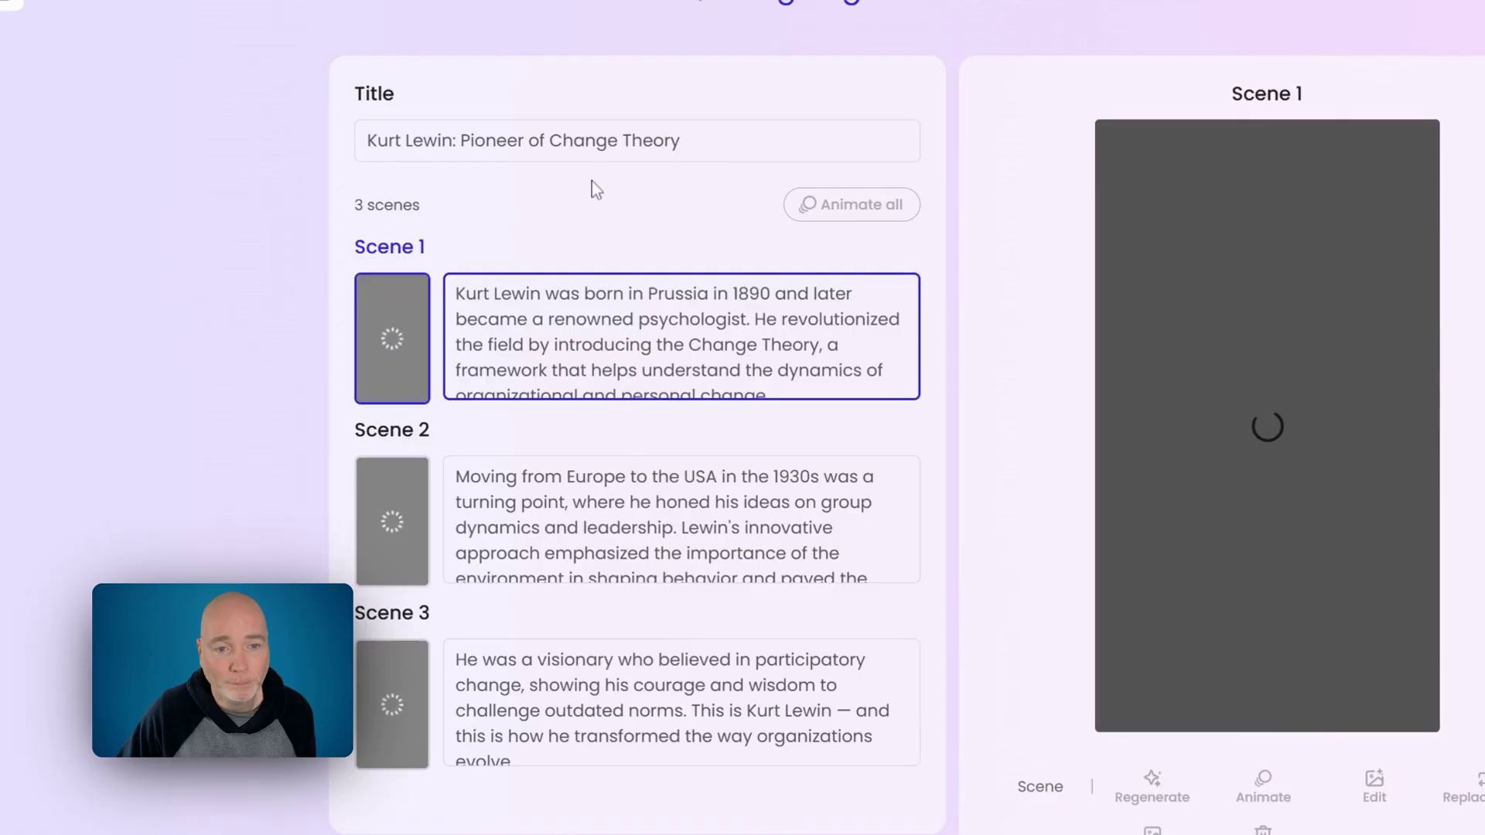
- Review the three generated scene texts and preview Scene 2's 1930s city street image
scroll(680, 337, "down", 5)
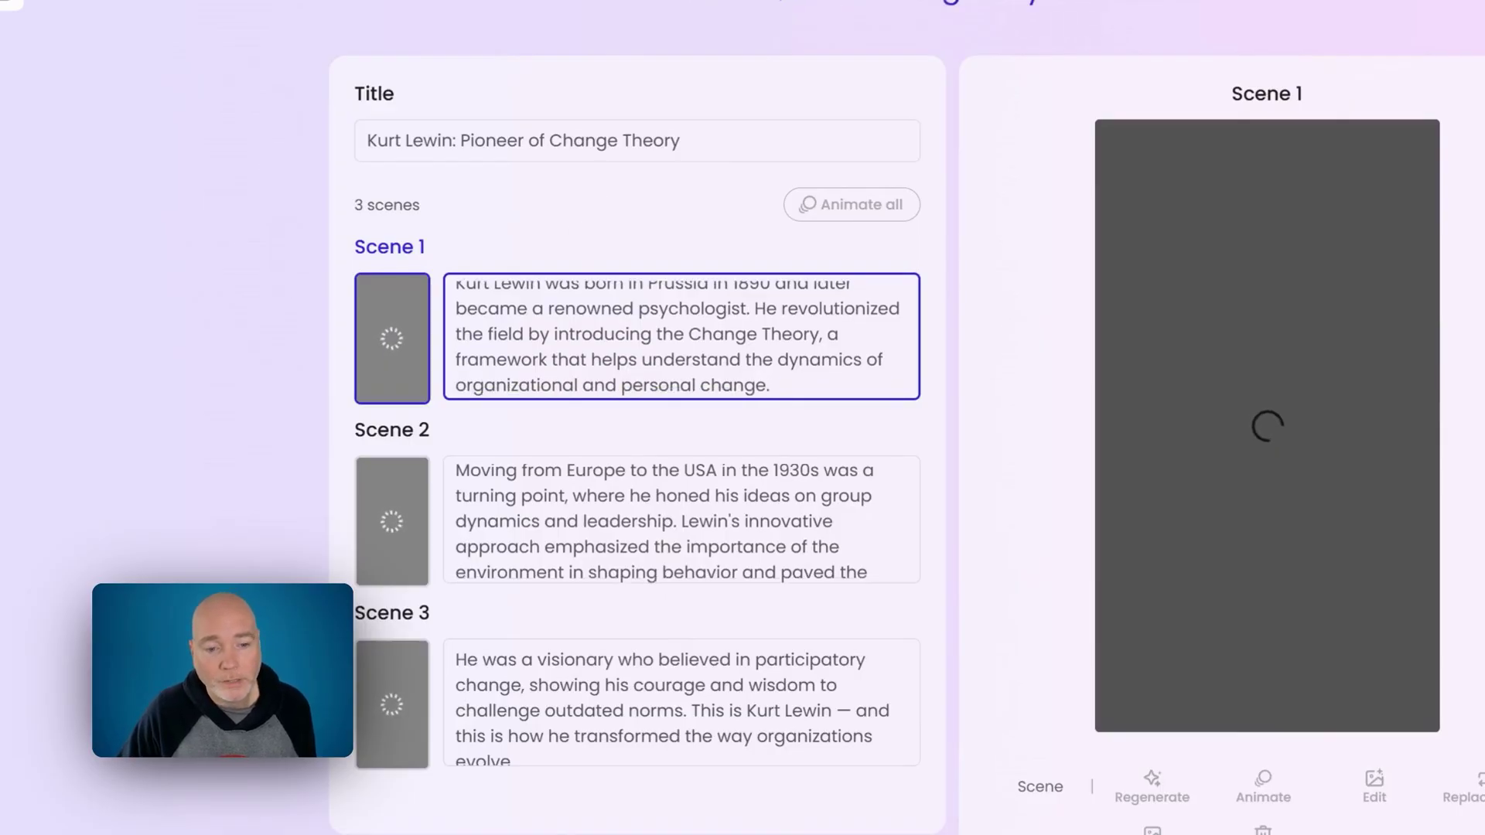
scroll(680, 456, "up", 5)
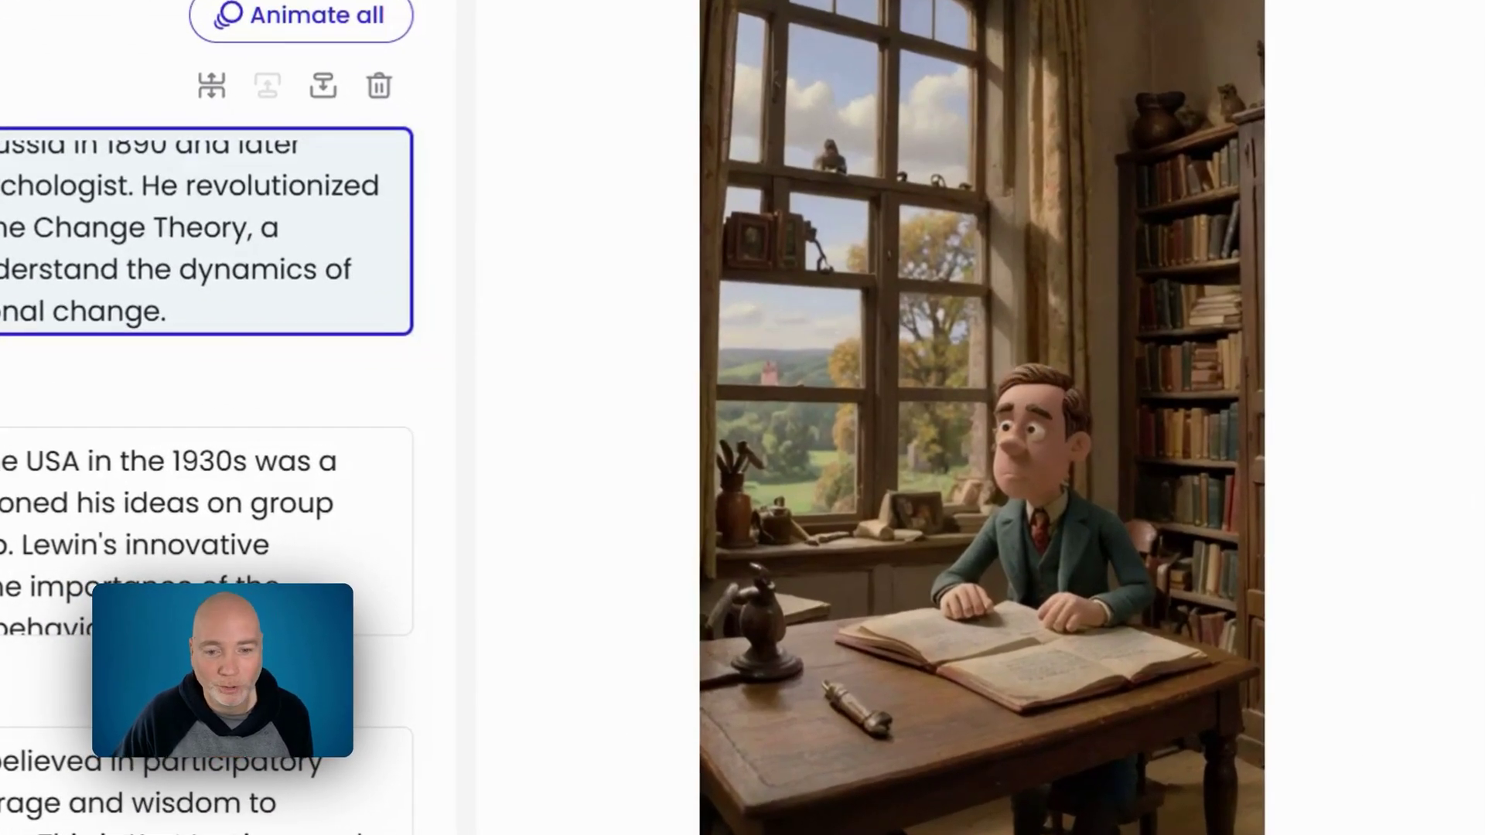
left_click(209, 503)
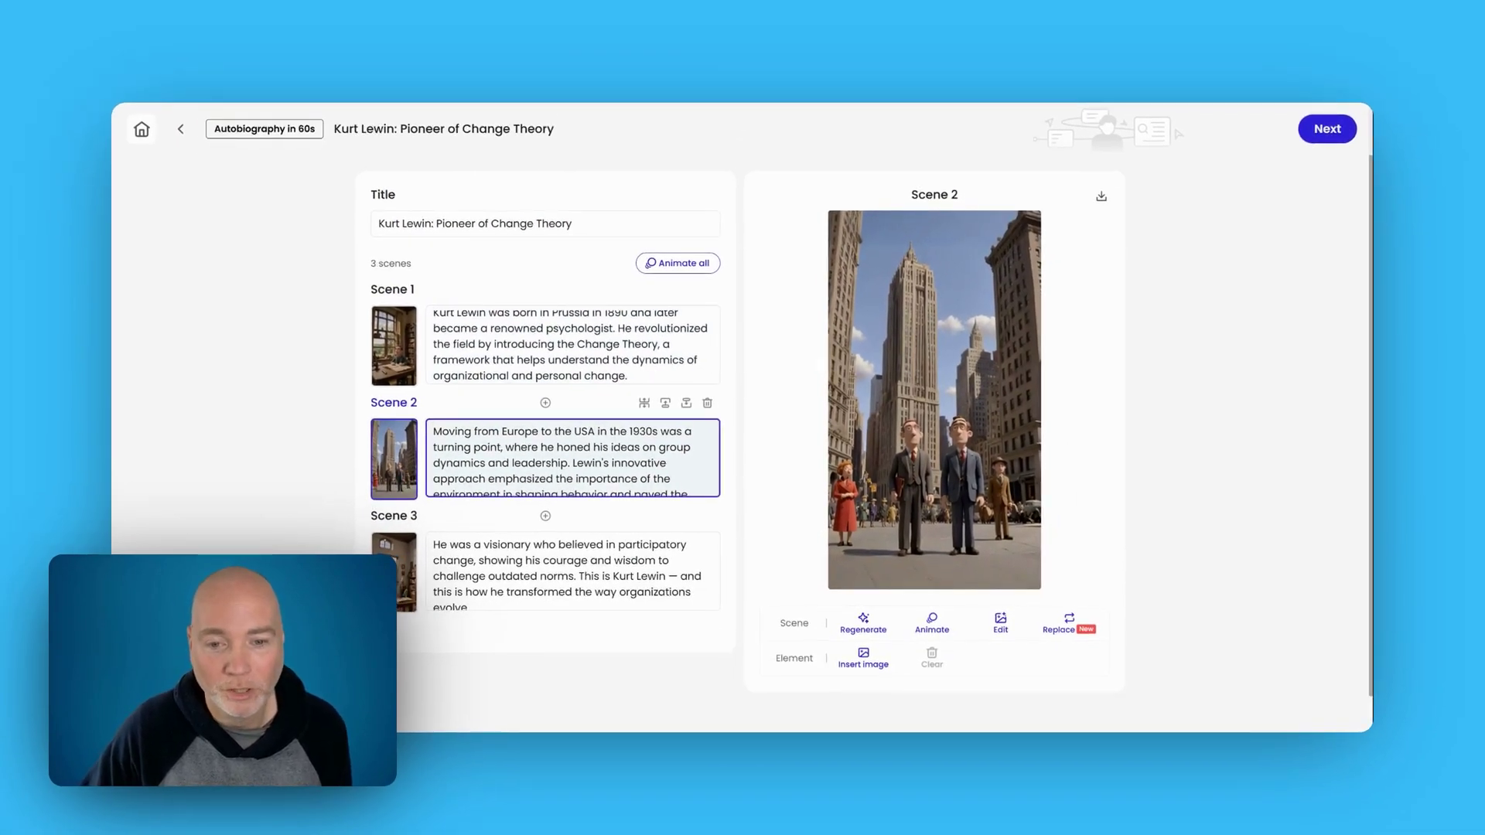
- Preview the Scene 3 image and apply the Ken burns scene effect
left_click(427, 598)
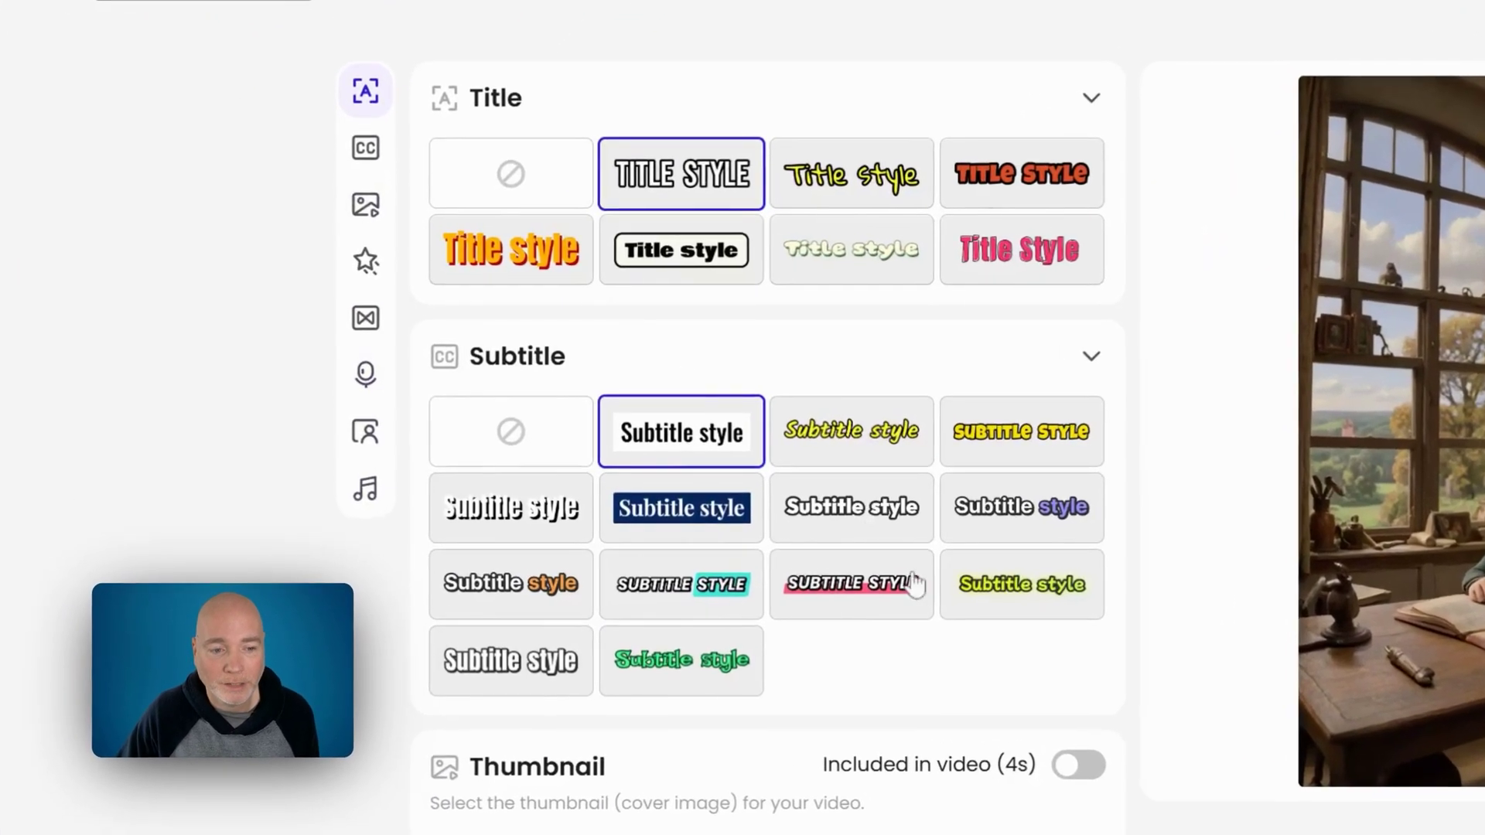
scroll(794, 455, "down", 3)
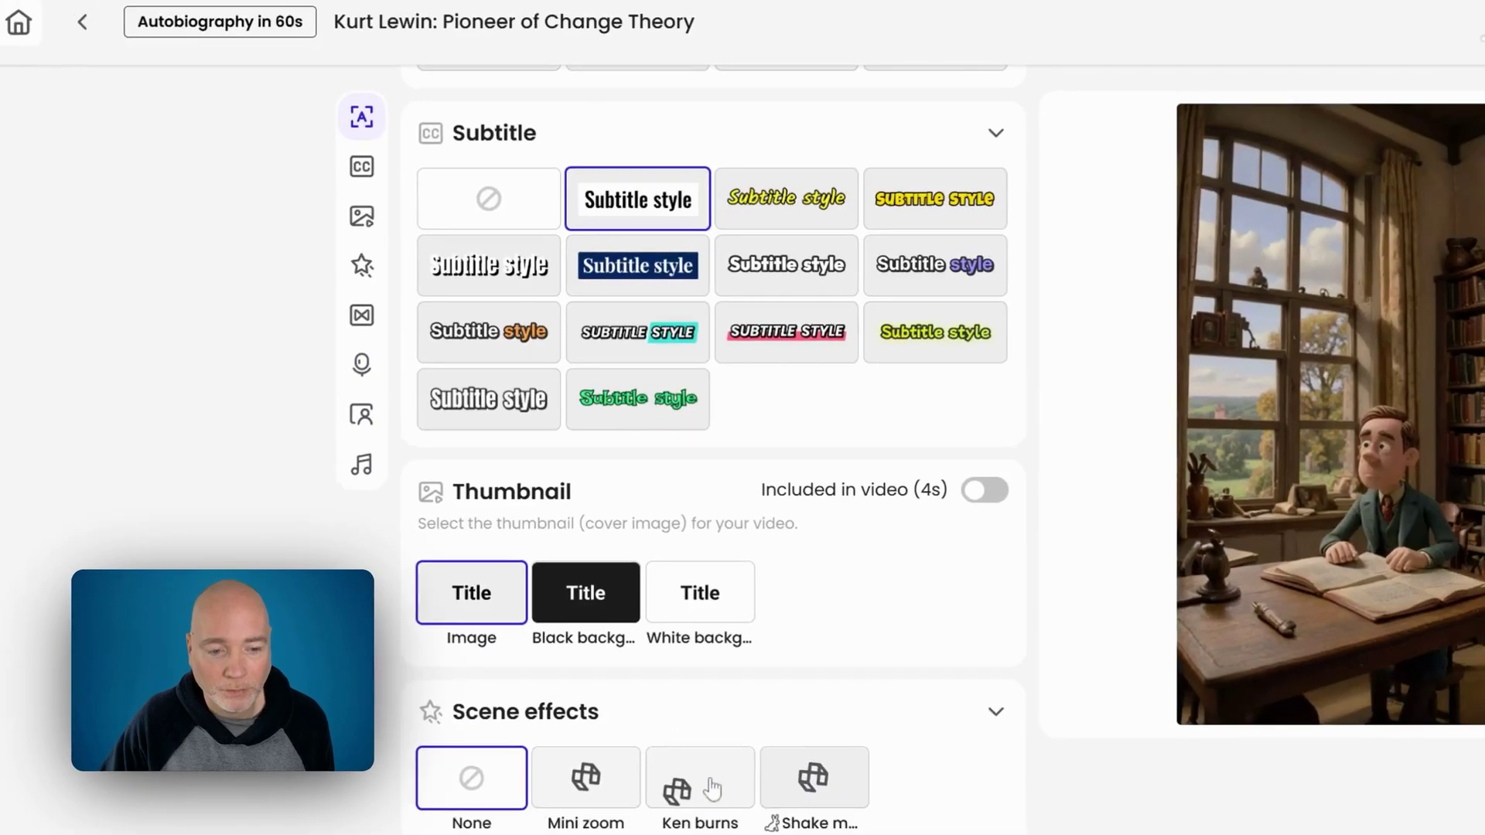
left_click(755, 832)
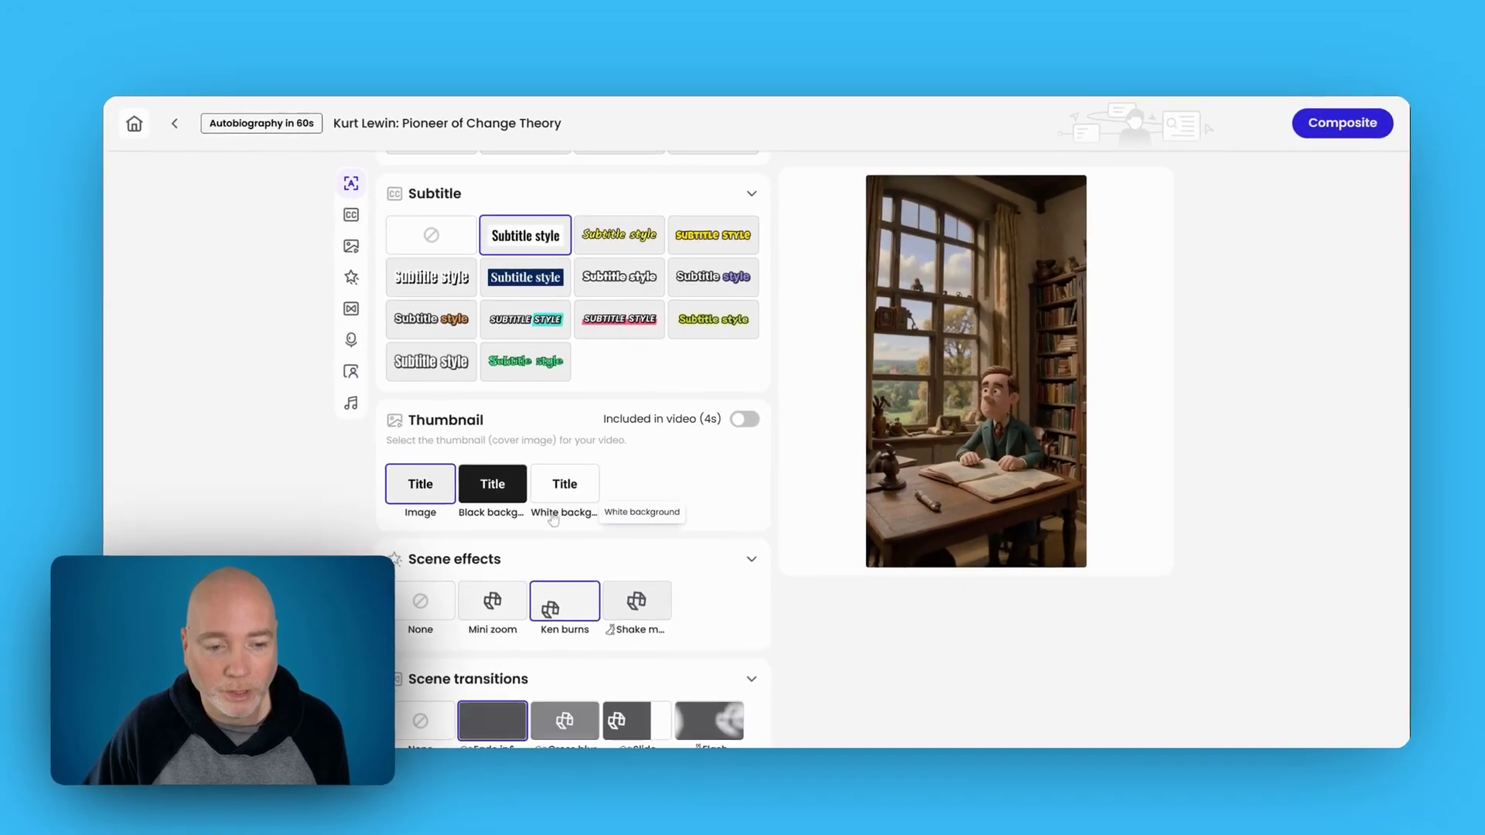
- Keep the Andrew voiceover with no AI music and composite the final video
scroll(886, 829, "down", 2)
scroll(617, 474, "down", 5)
scroll(577, 480, "up", 10)
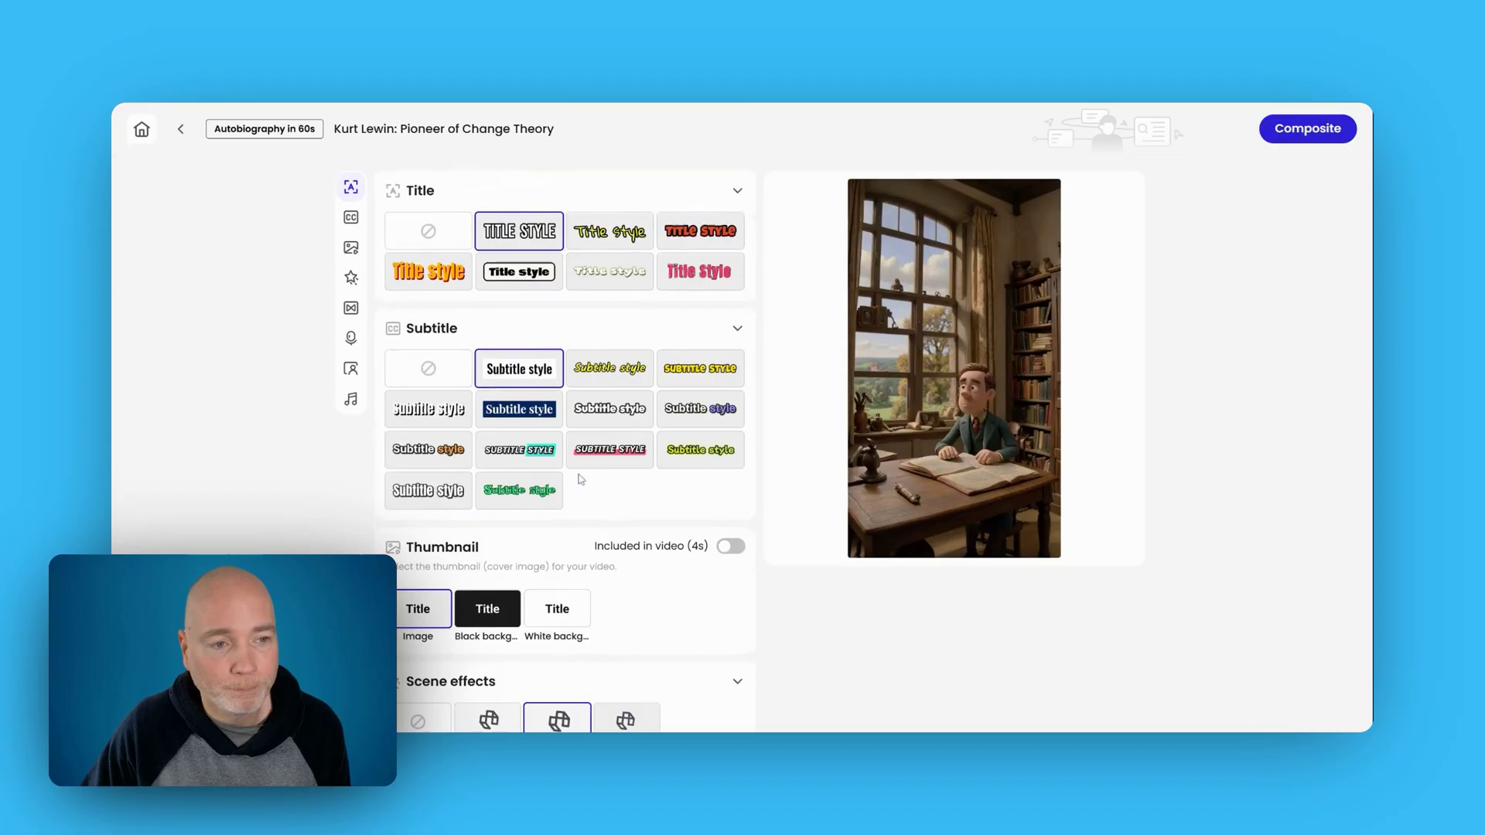
scroll(402, 284, "down", 8)
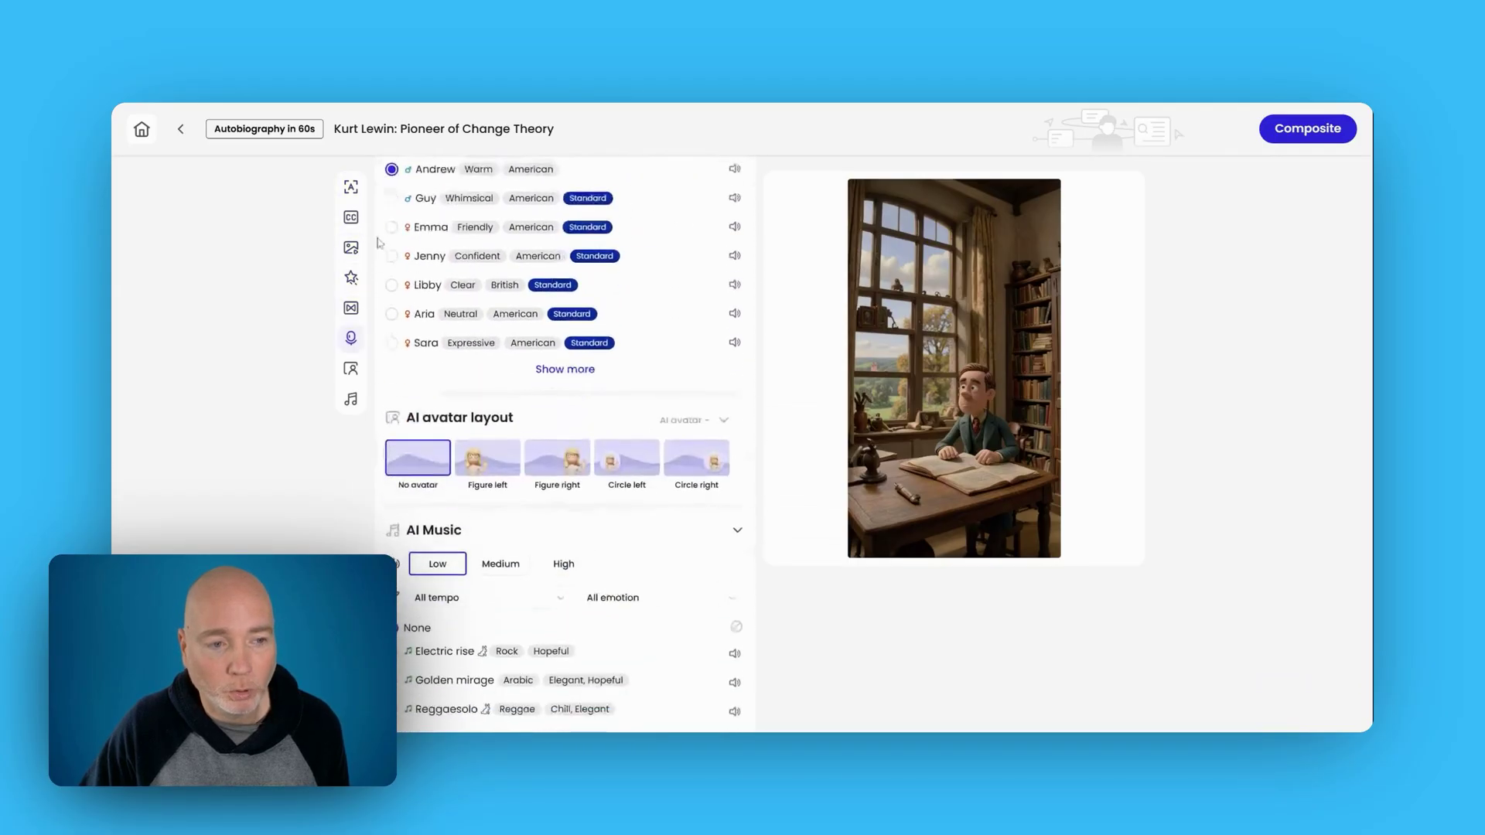
scroll(495, 510, "down", 2)
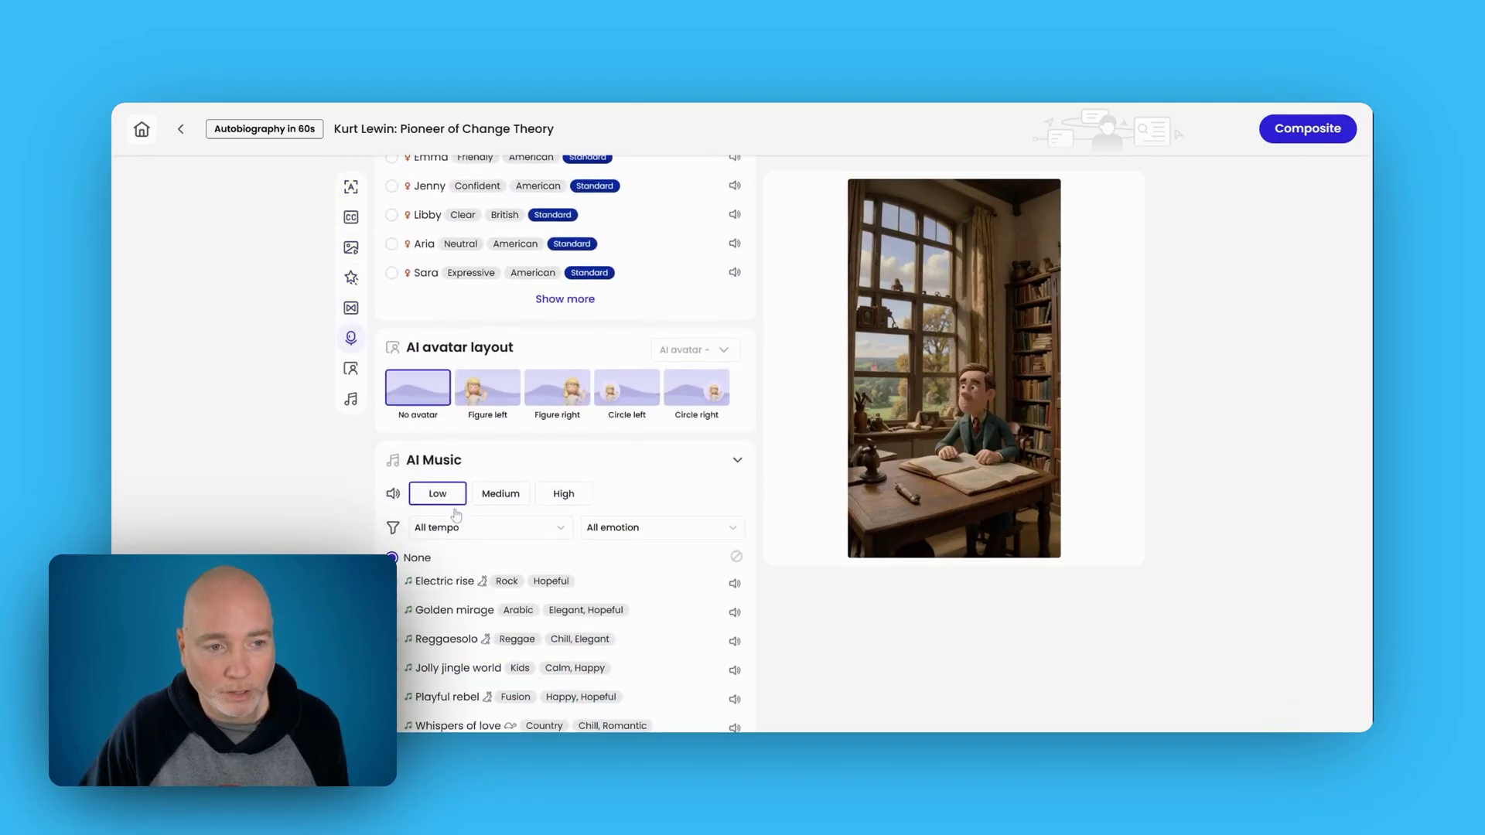
scroll(499, 515, "up", 2)
scroll(500, 515, "up", 3)
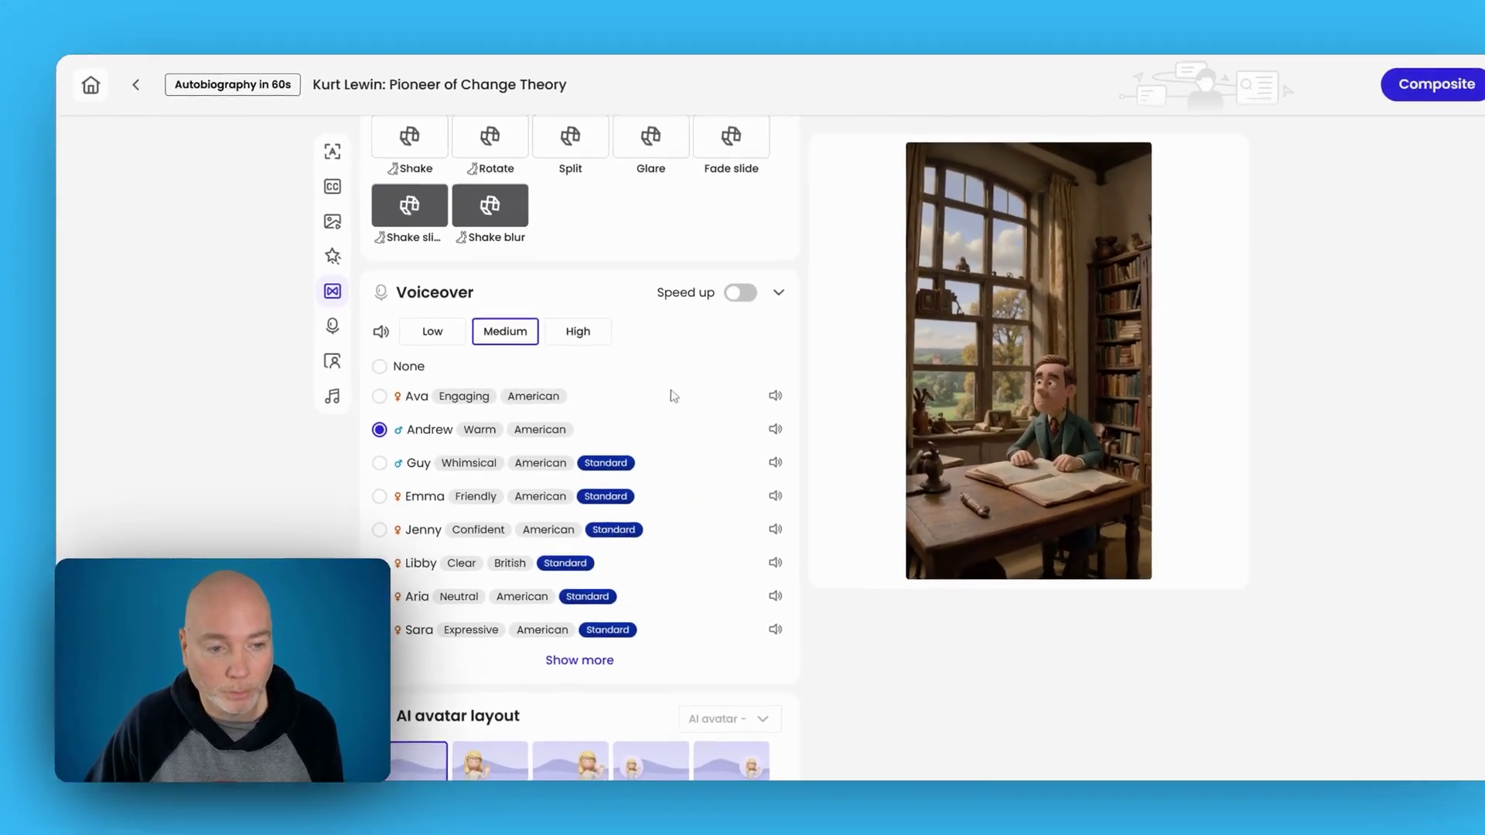
scroll(509, 341, "down", 3)
scroll(611, 375, "down", 3)
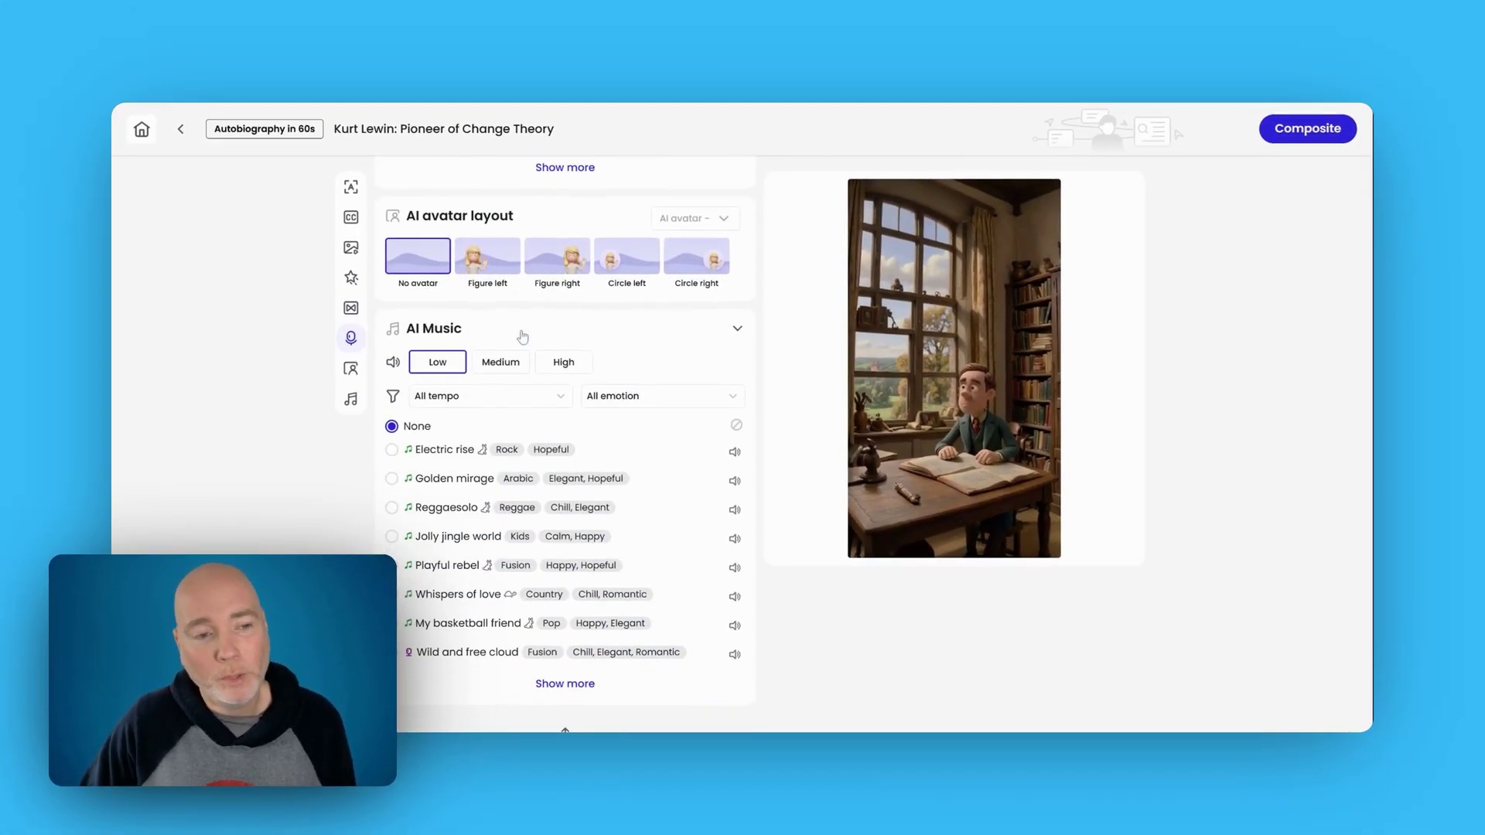
scroll(589, 458, "down", 1)
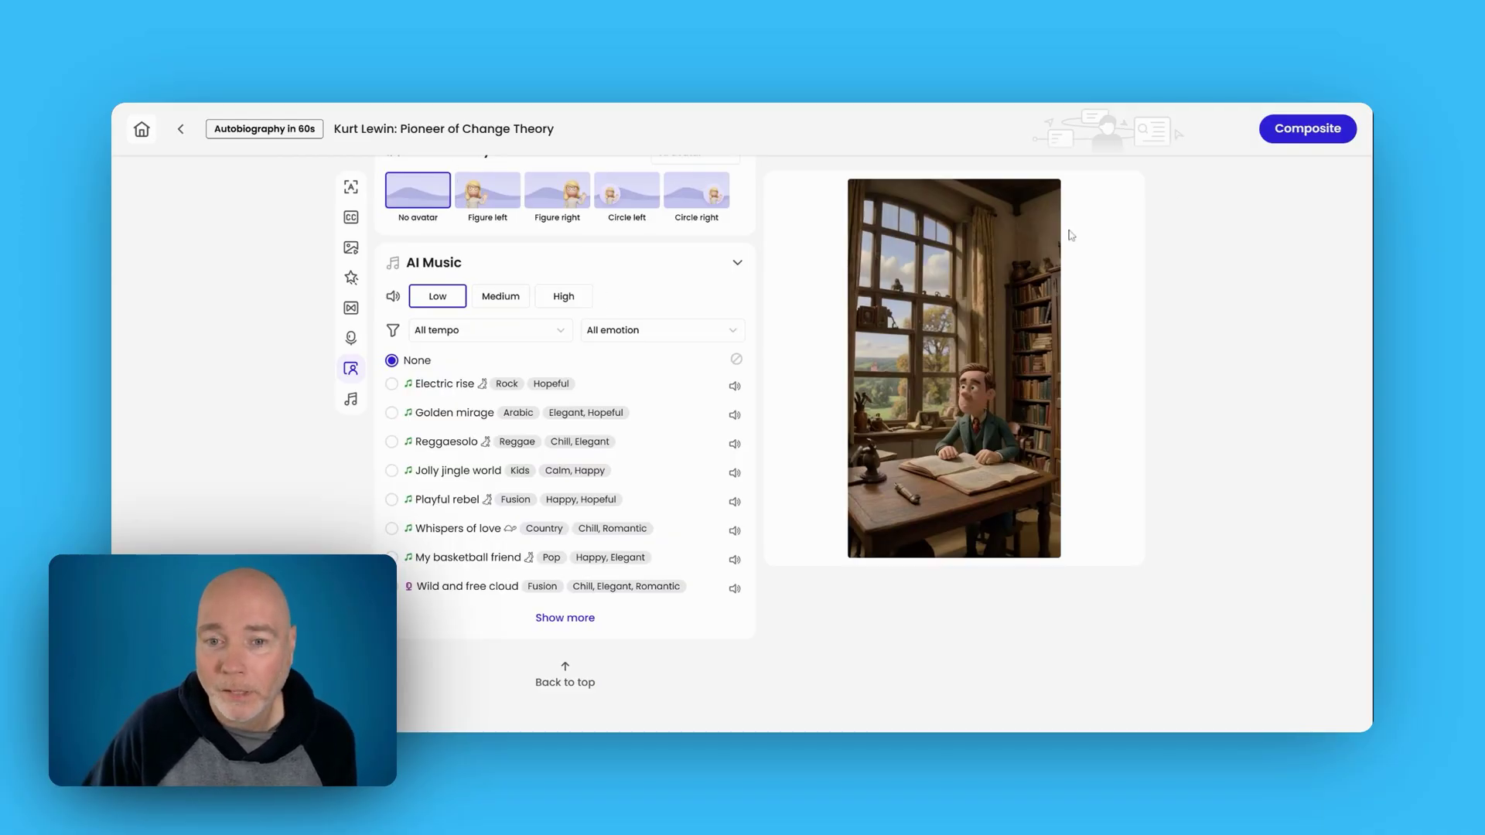
left_click(1286, 127)
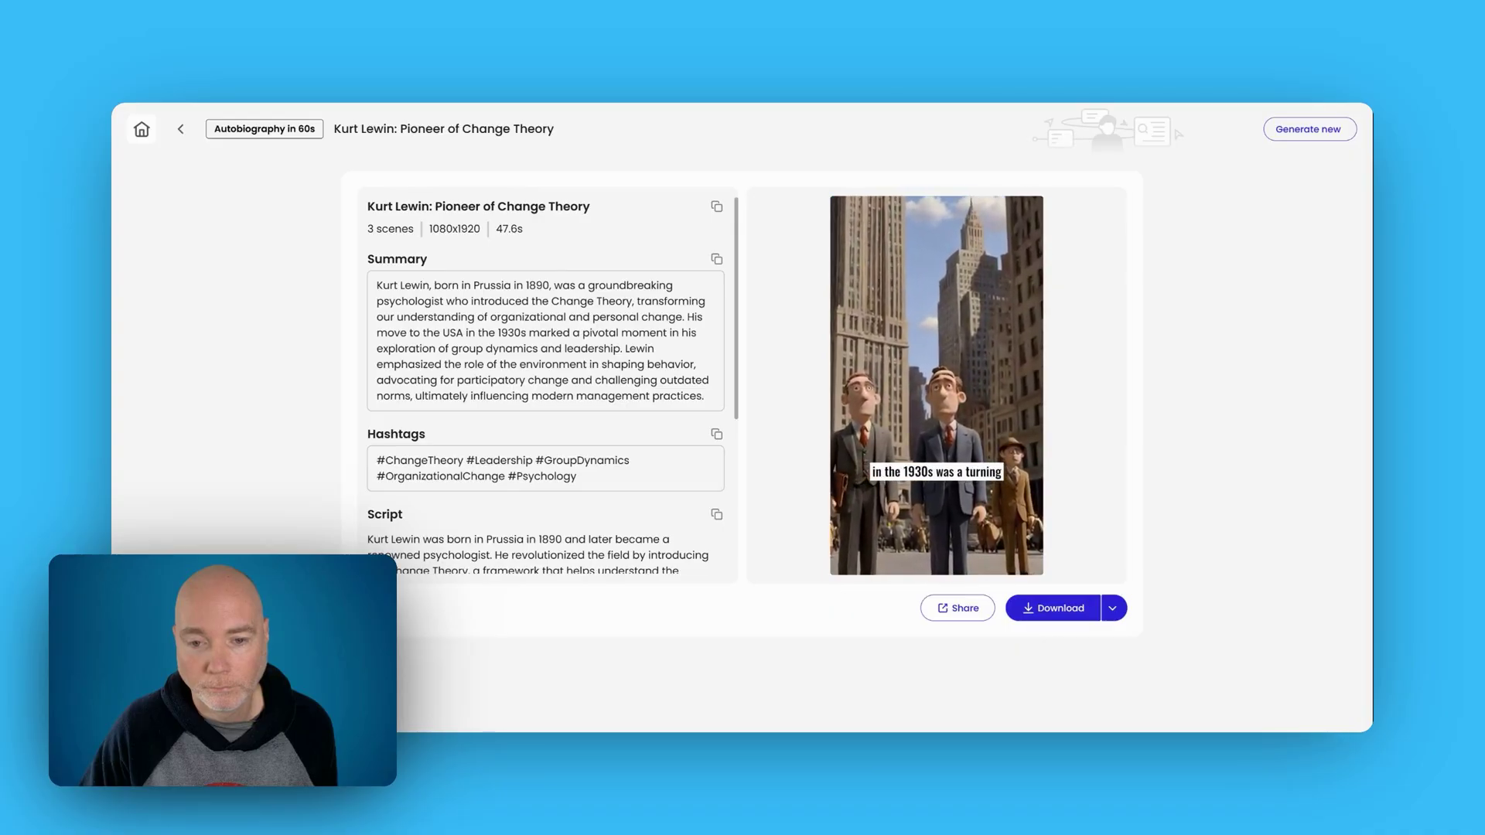
- Pause the finished 47.6-second Kurt Lewin video at 0:20, check download formats, then return home
left_click(845, 544)
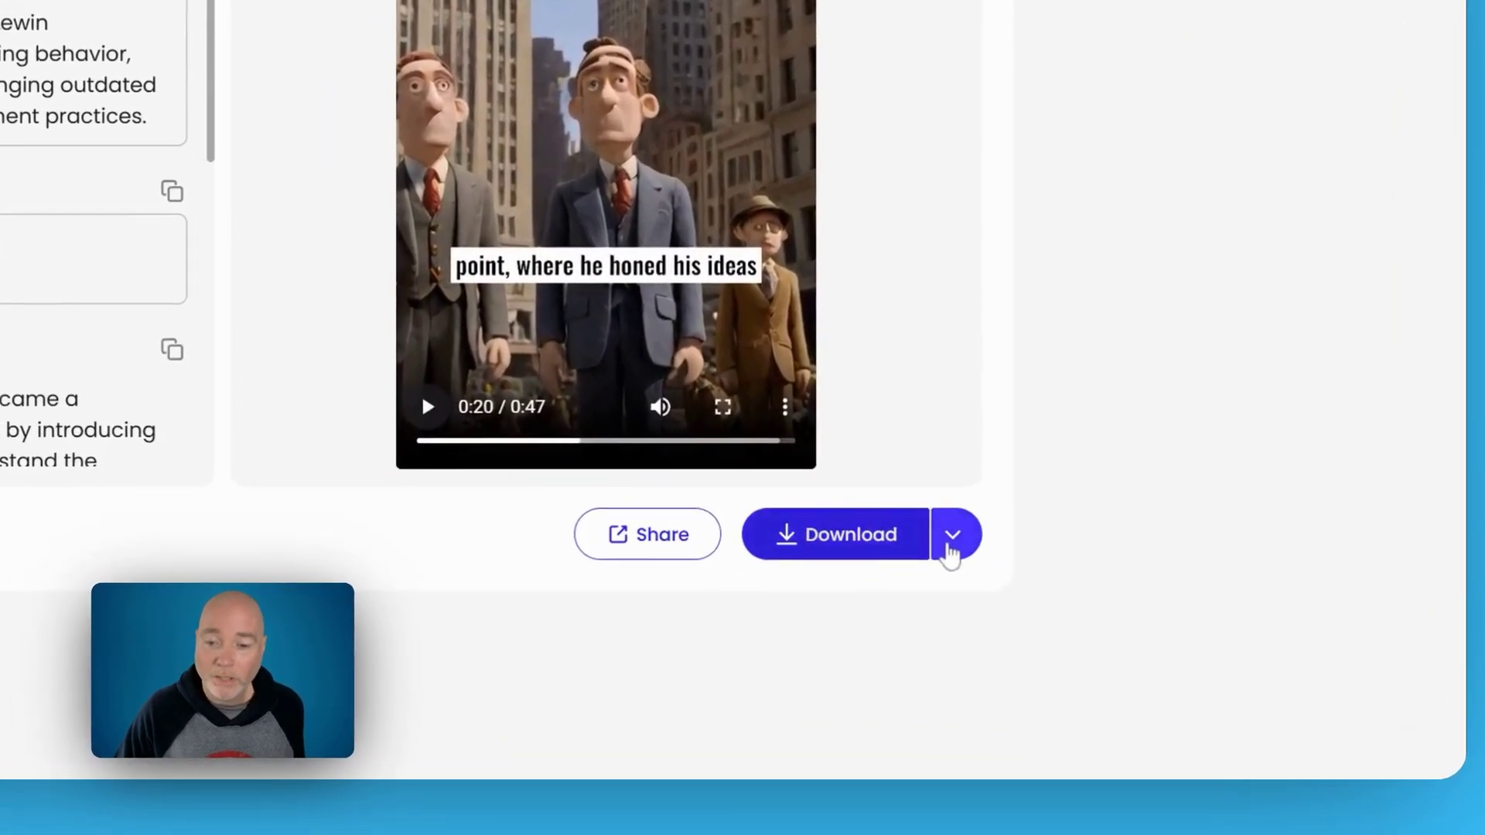
left_click(1020, 565)
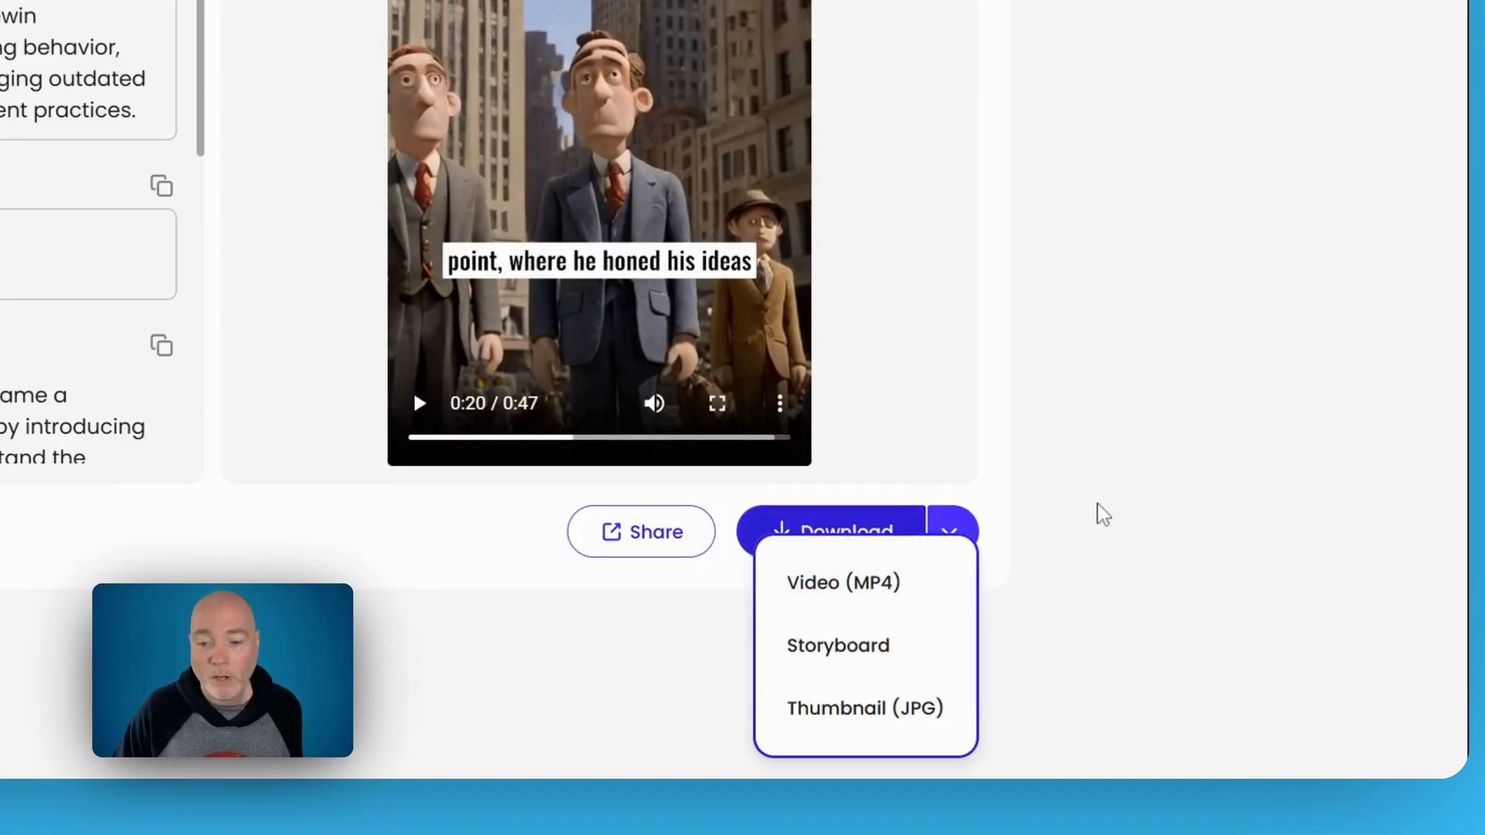
left_click(1103, 515)
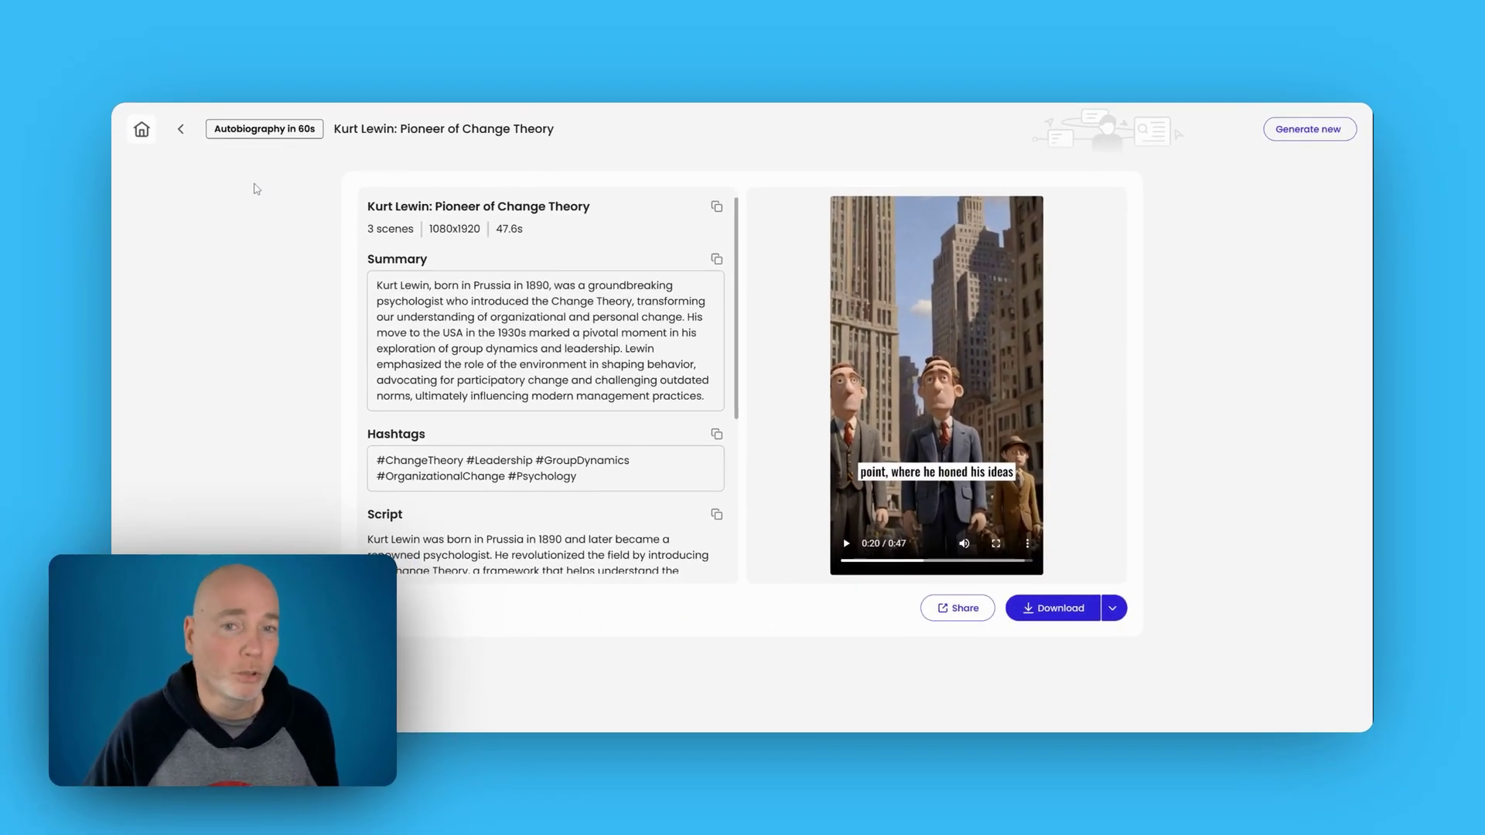
left_click(141, 130)
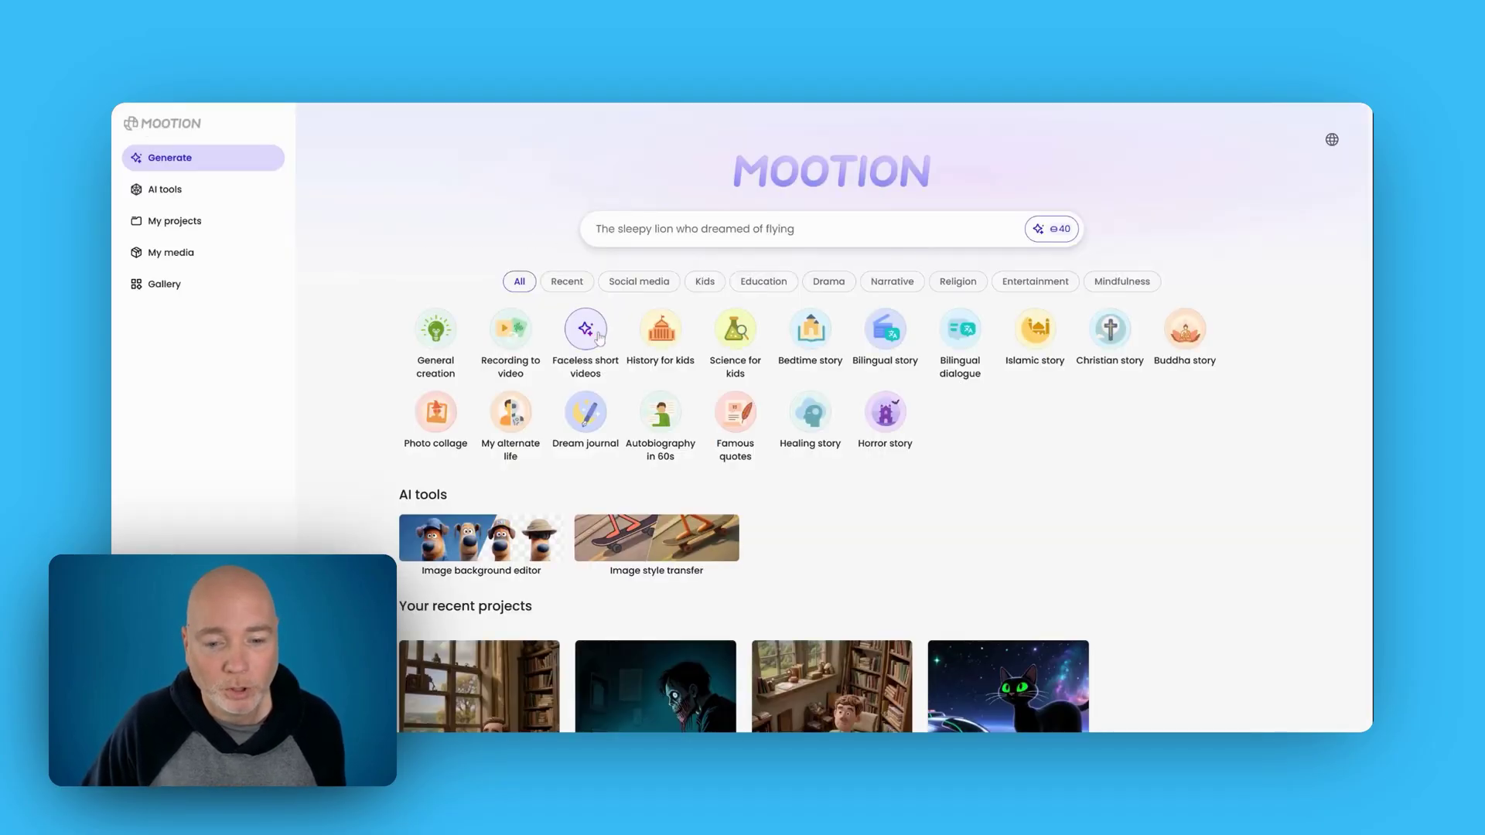
- Open the recent John Kotter project and play its 6-scene, 58.3-second video
scroll(855, 442, "down", 3)
left_click(854, 442)
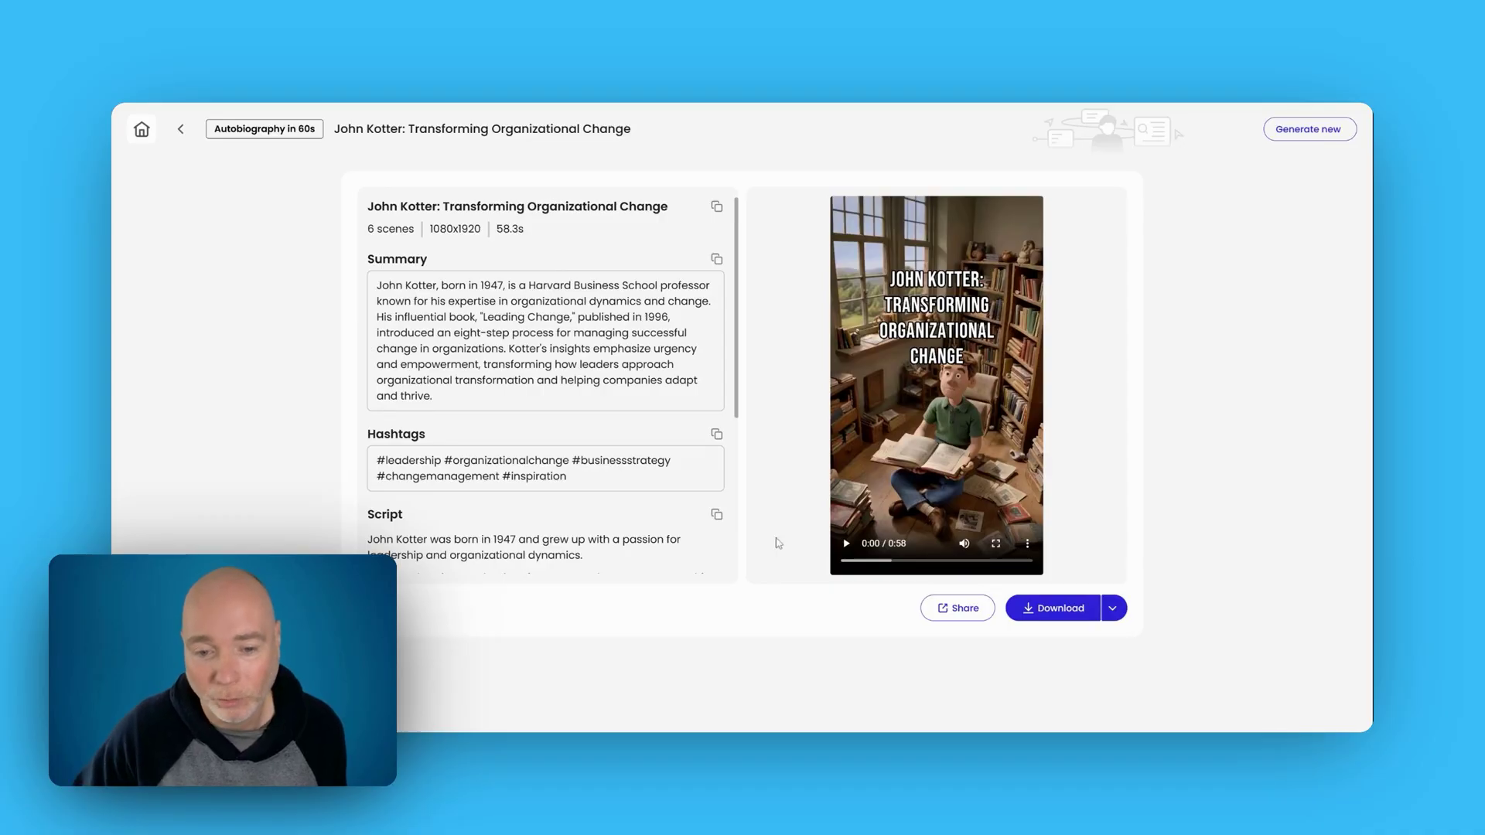
left_click(848, 544)
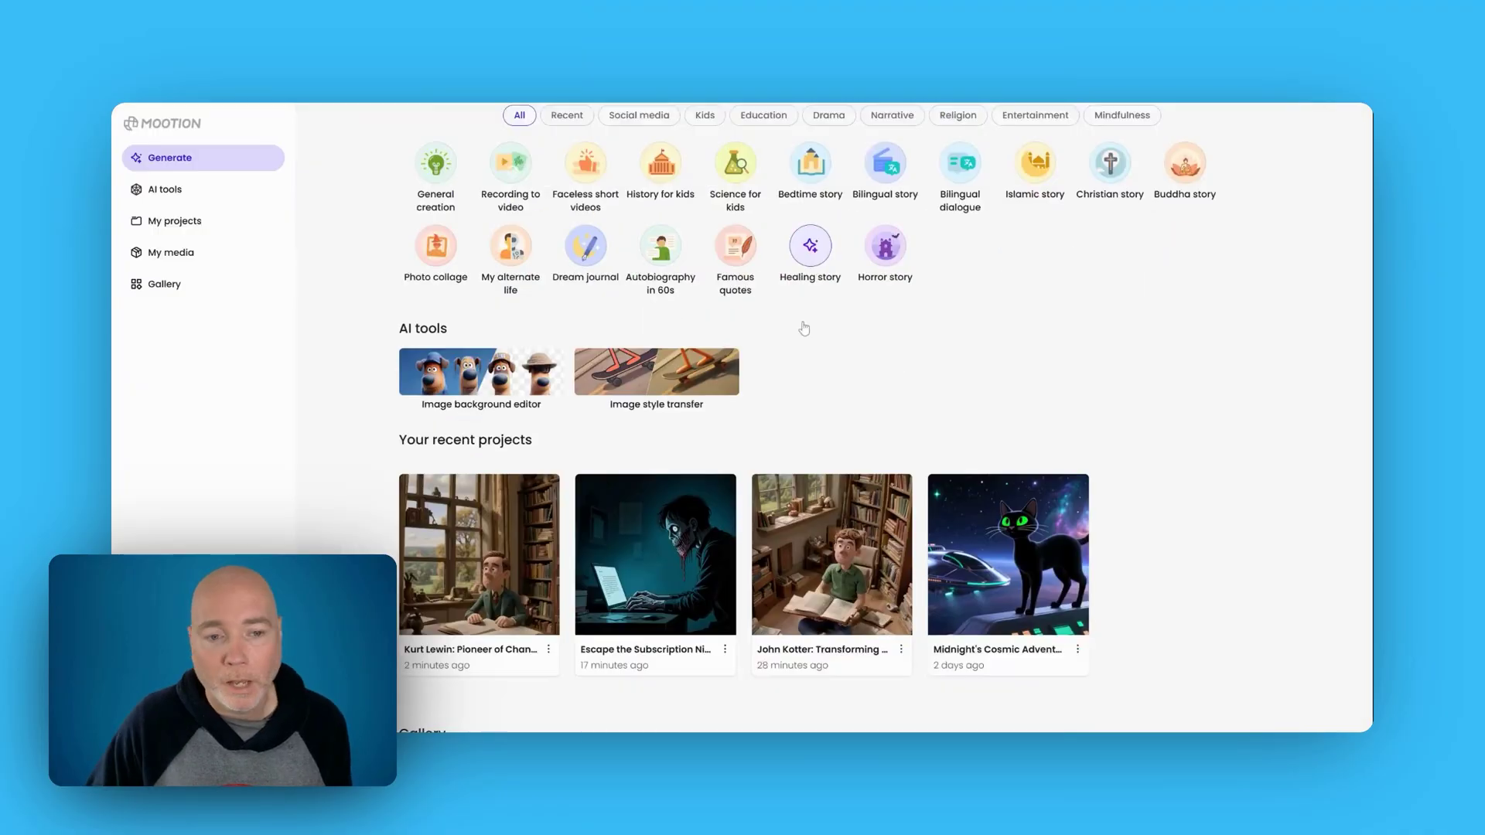
scroll(1031, 682, "down", 3)
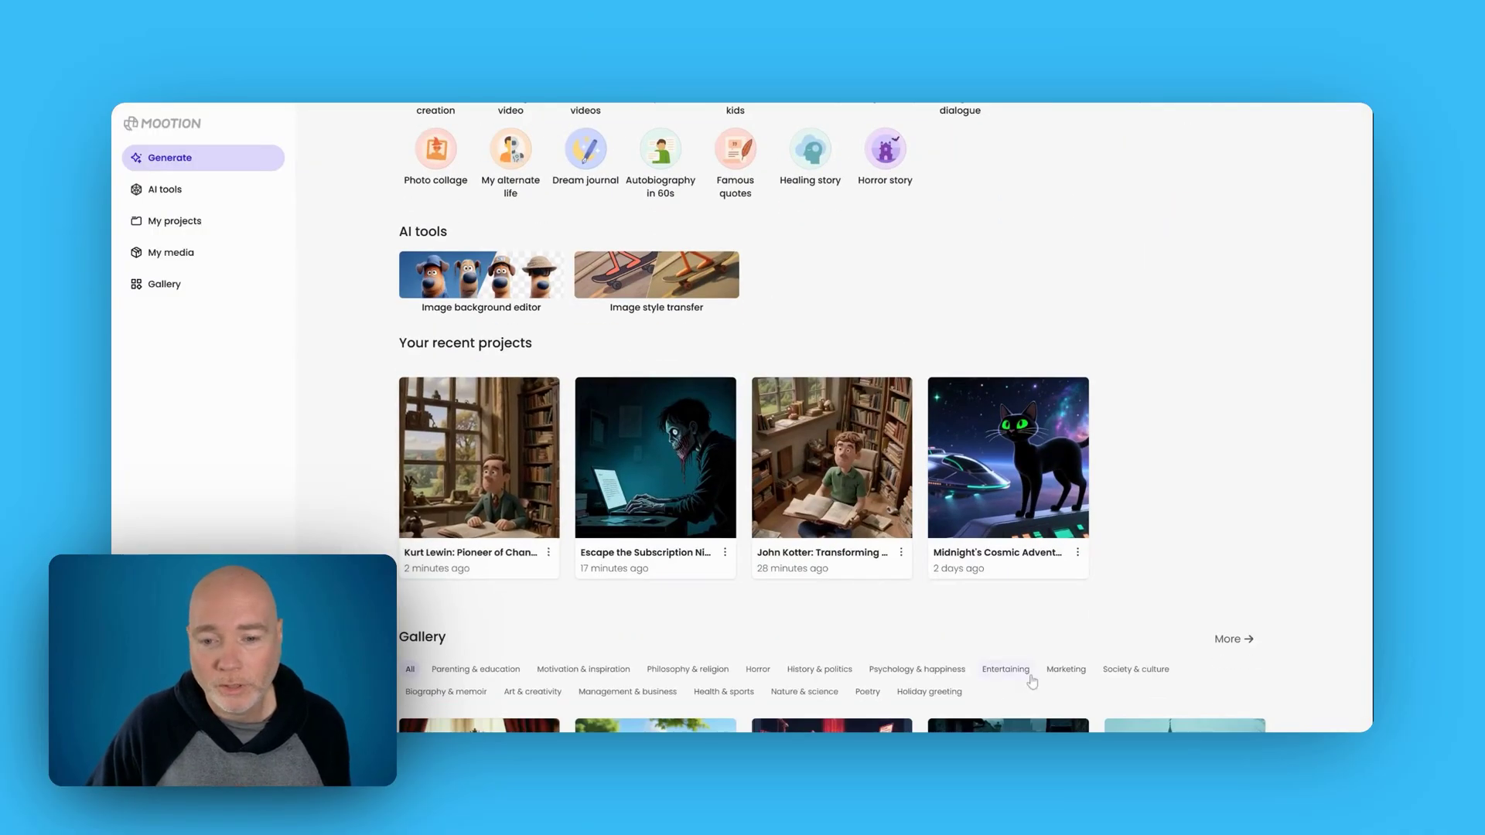
left_click(1007, 469)
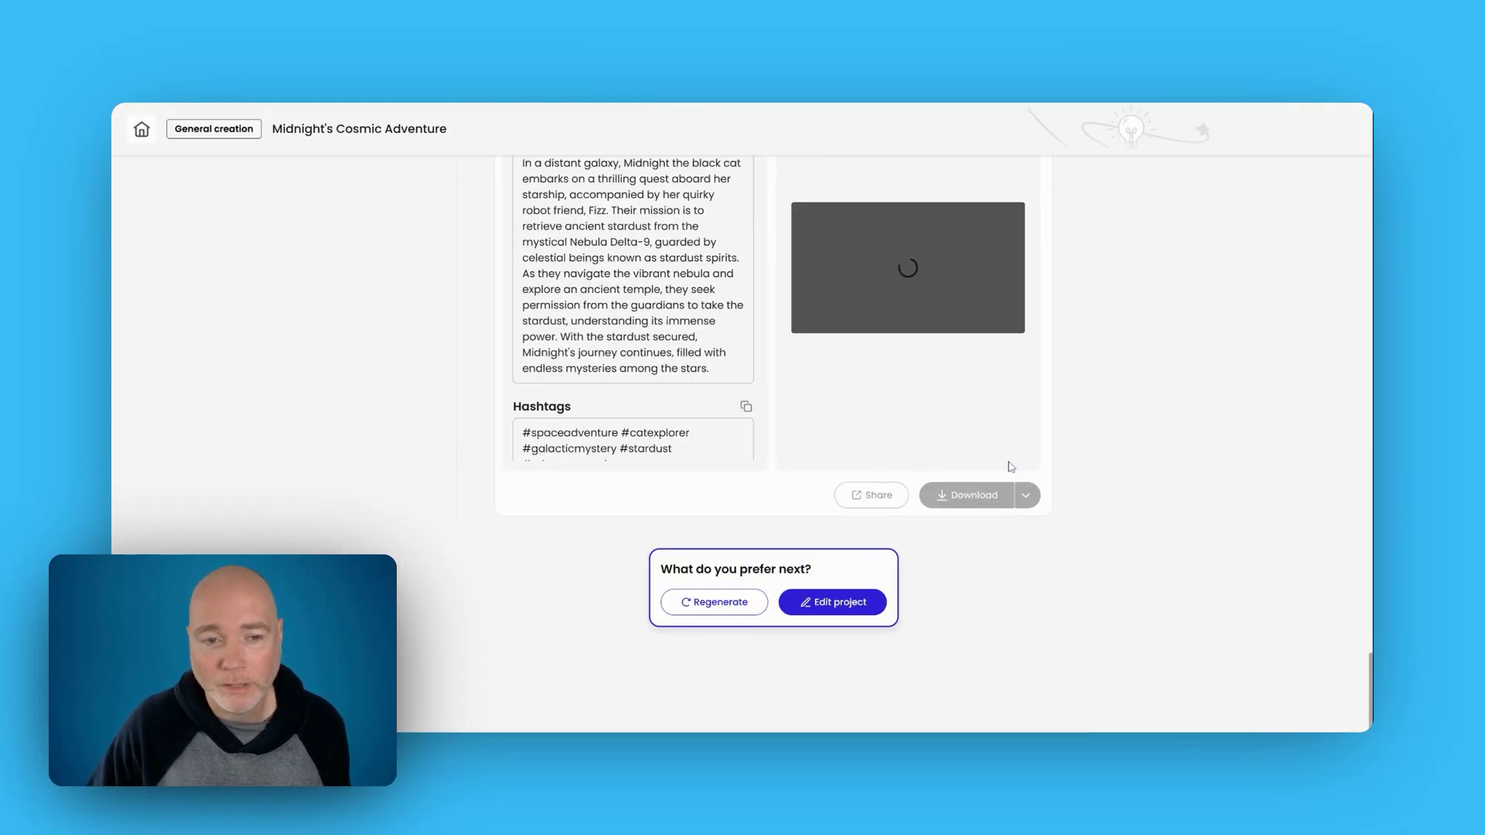
scroll(663, 399, "up", 3)
scroll(663, 398, "down", 2)
scroll(664, 401, "down", 8)
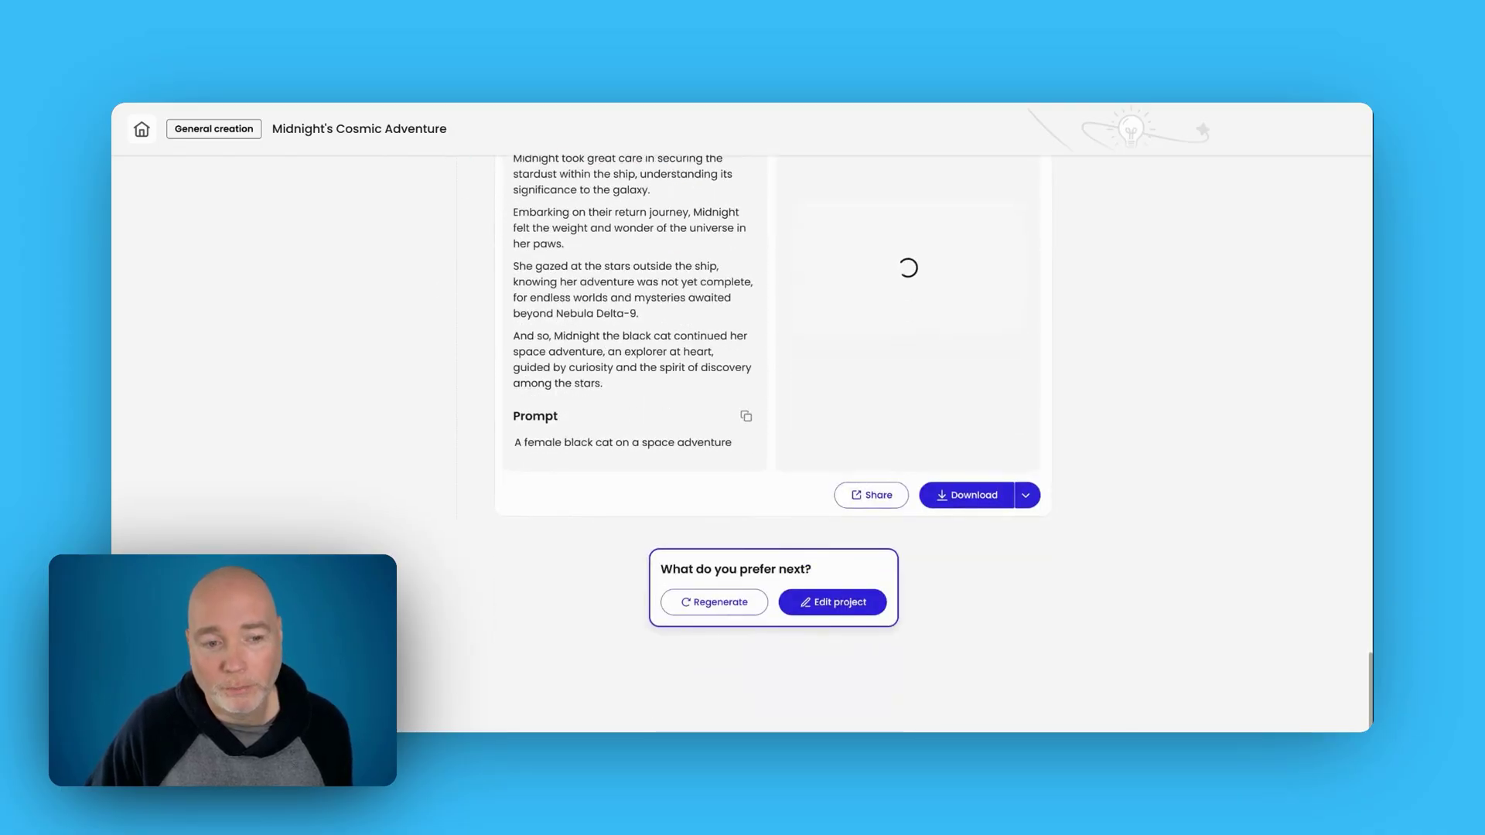
scroll(707, 417, "up", 15)
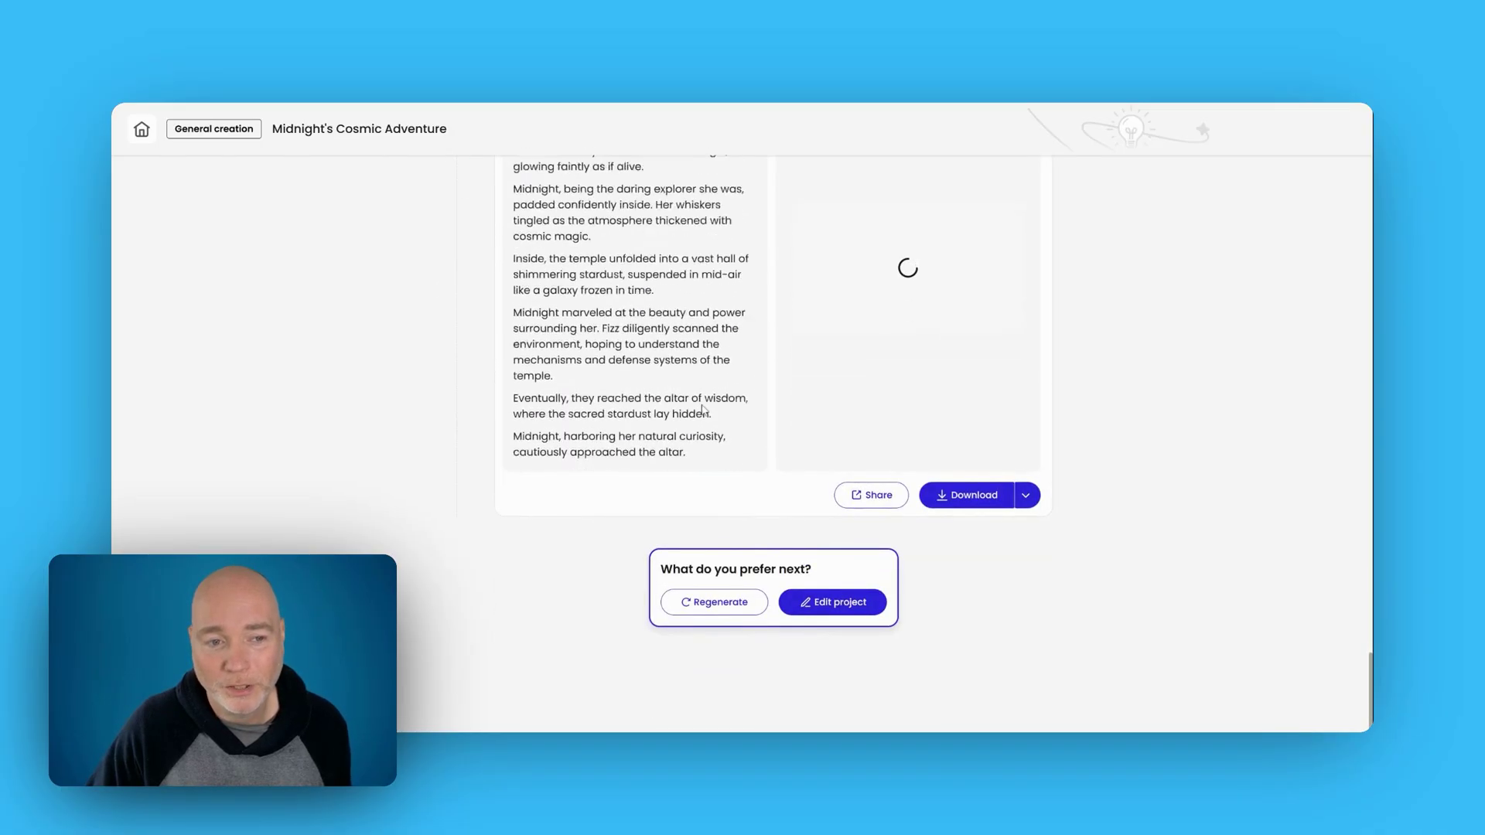
scroll(712, 403, "up", 3)
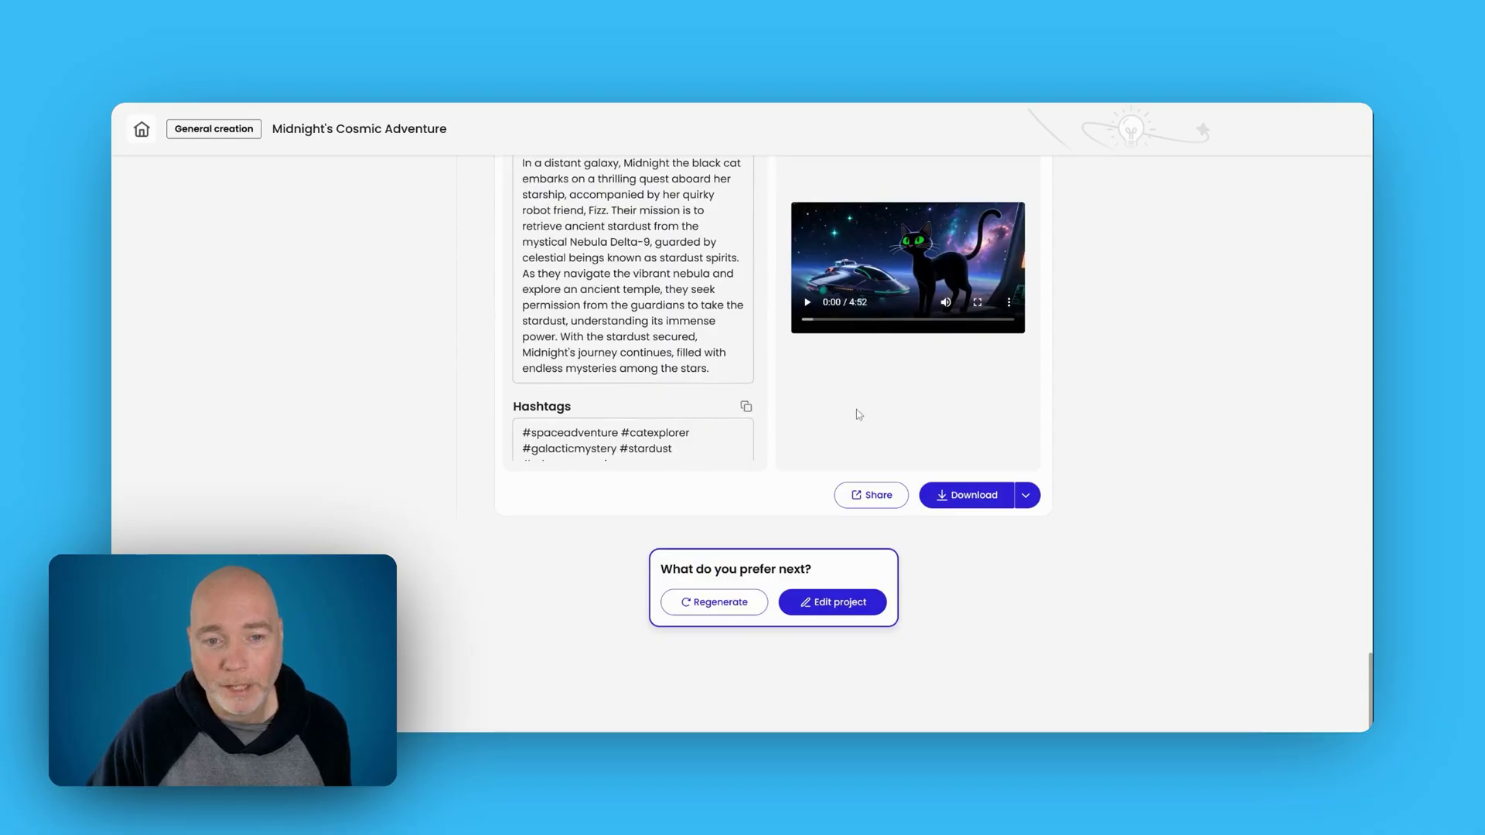
scroll(858, 415, "up", 3)
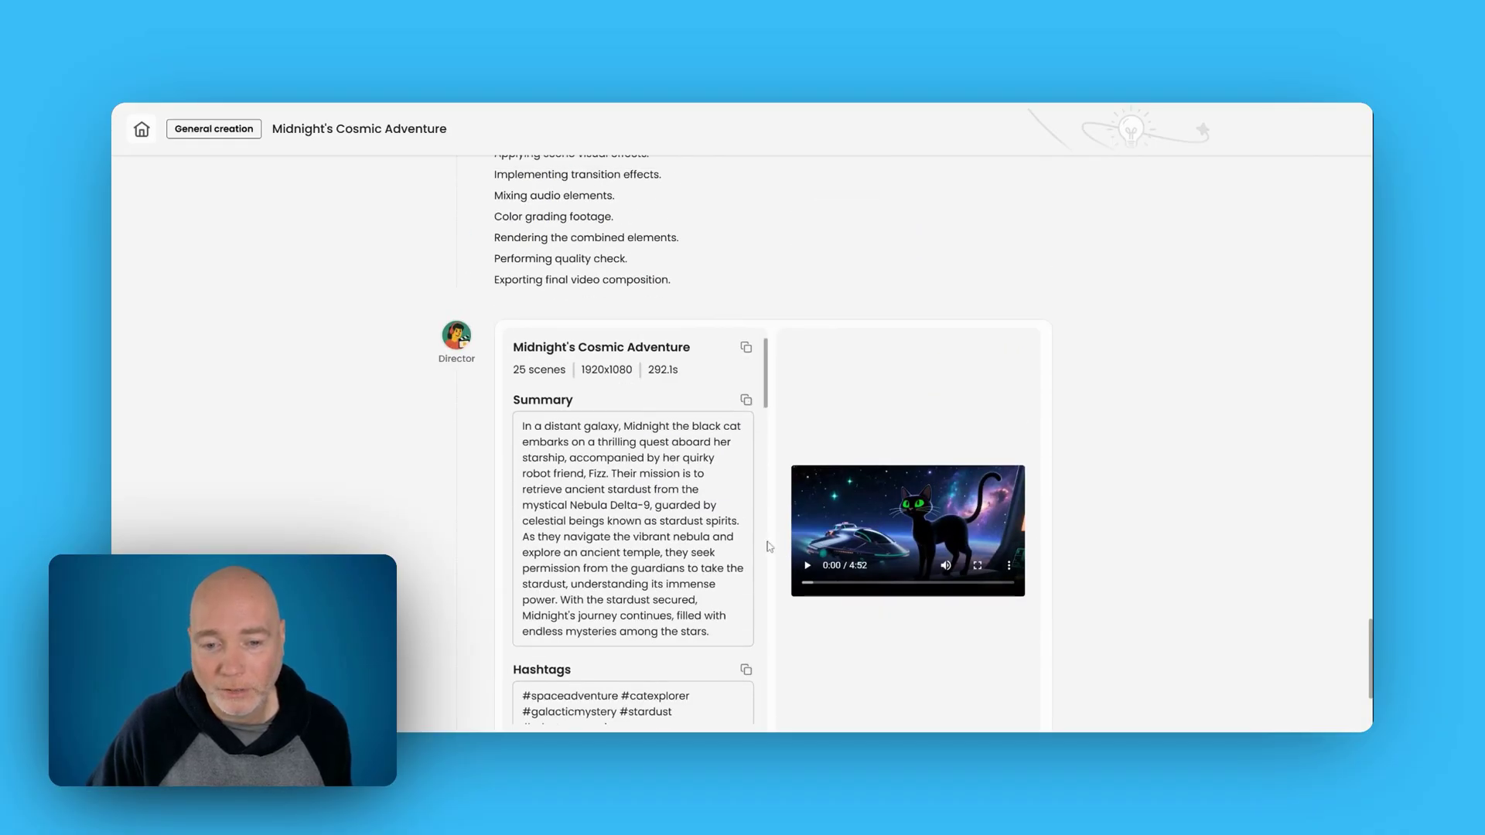
scroll(909, 603, "down", 3)
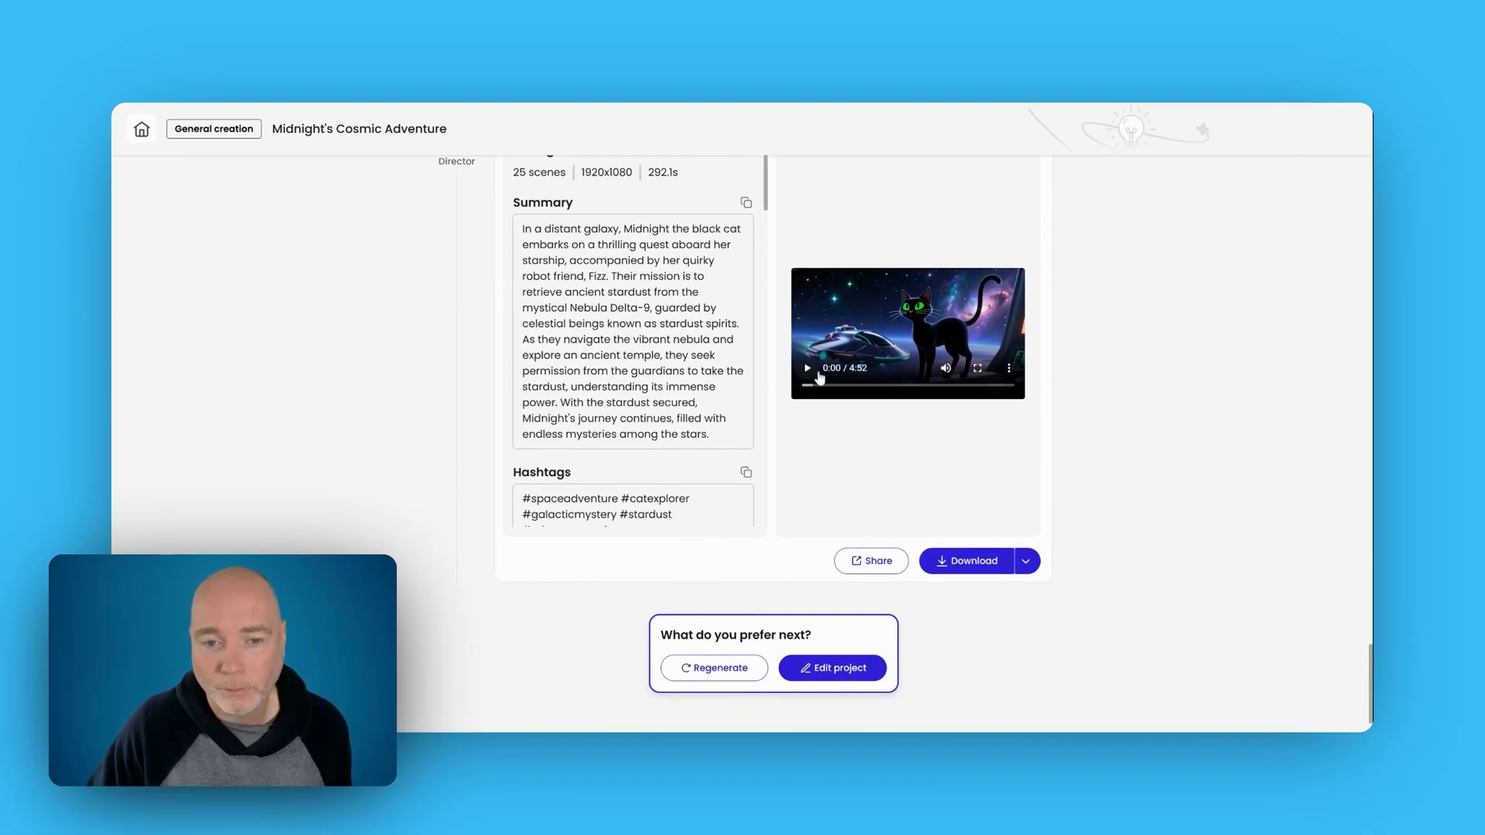
left_click(828, 391)
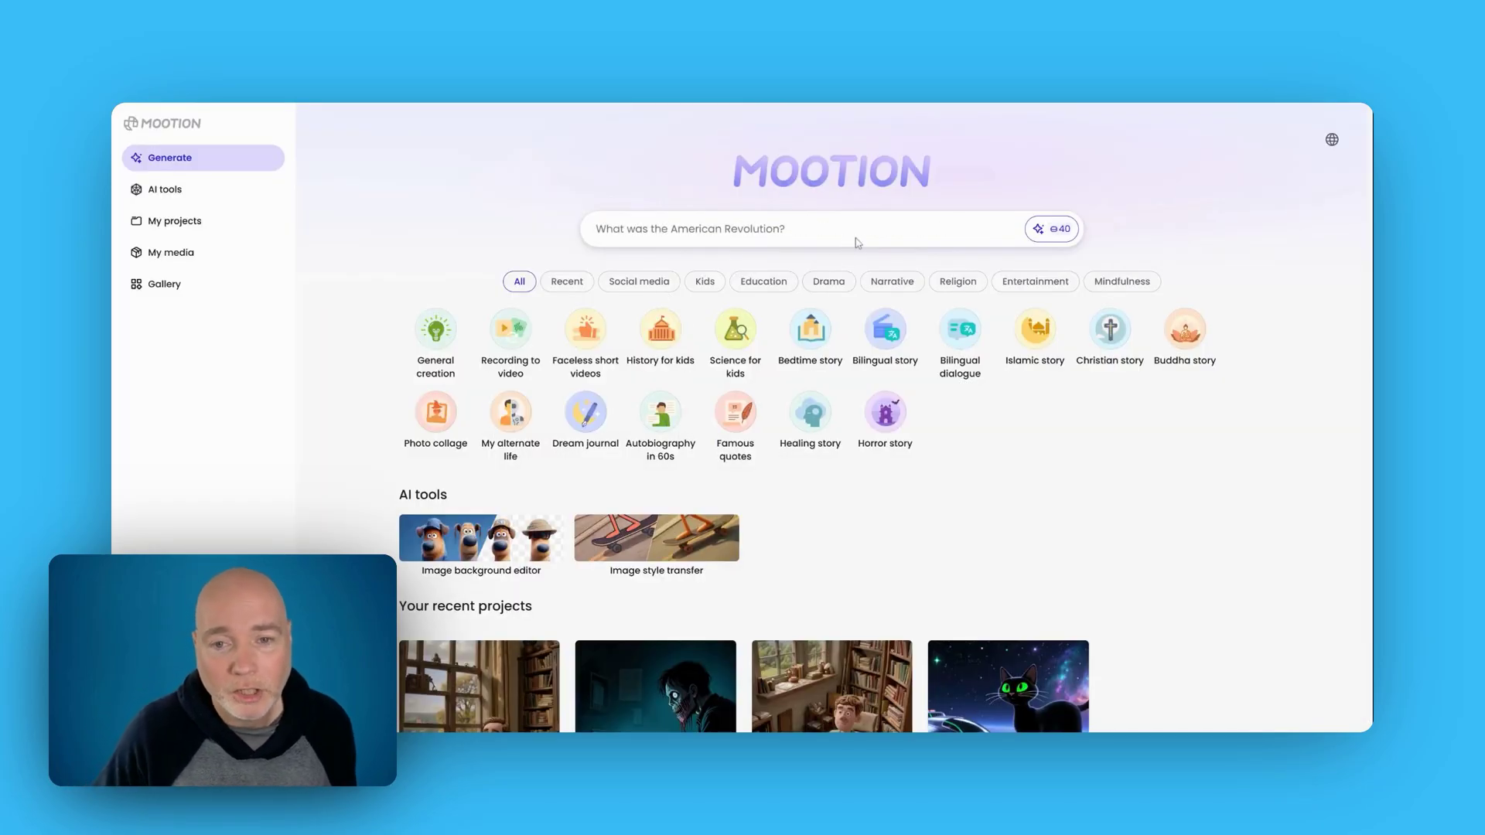
- Paste the businessman-discovers-AppSumo-deals prompt and submit it for generation (40 credits)
left_click(598, 230)
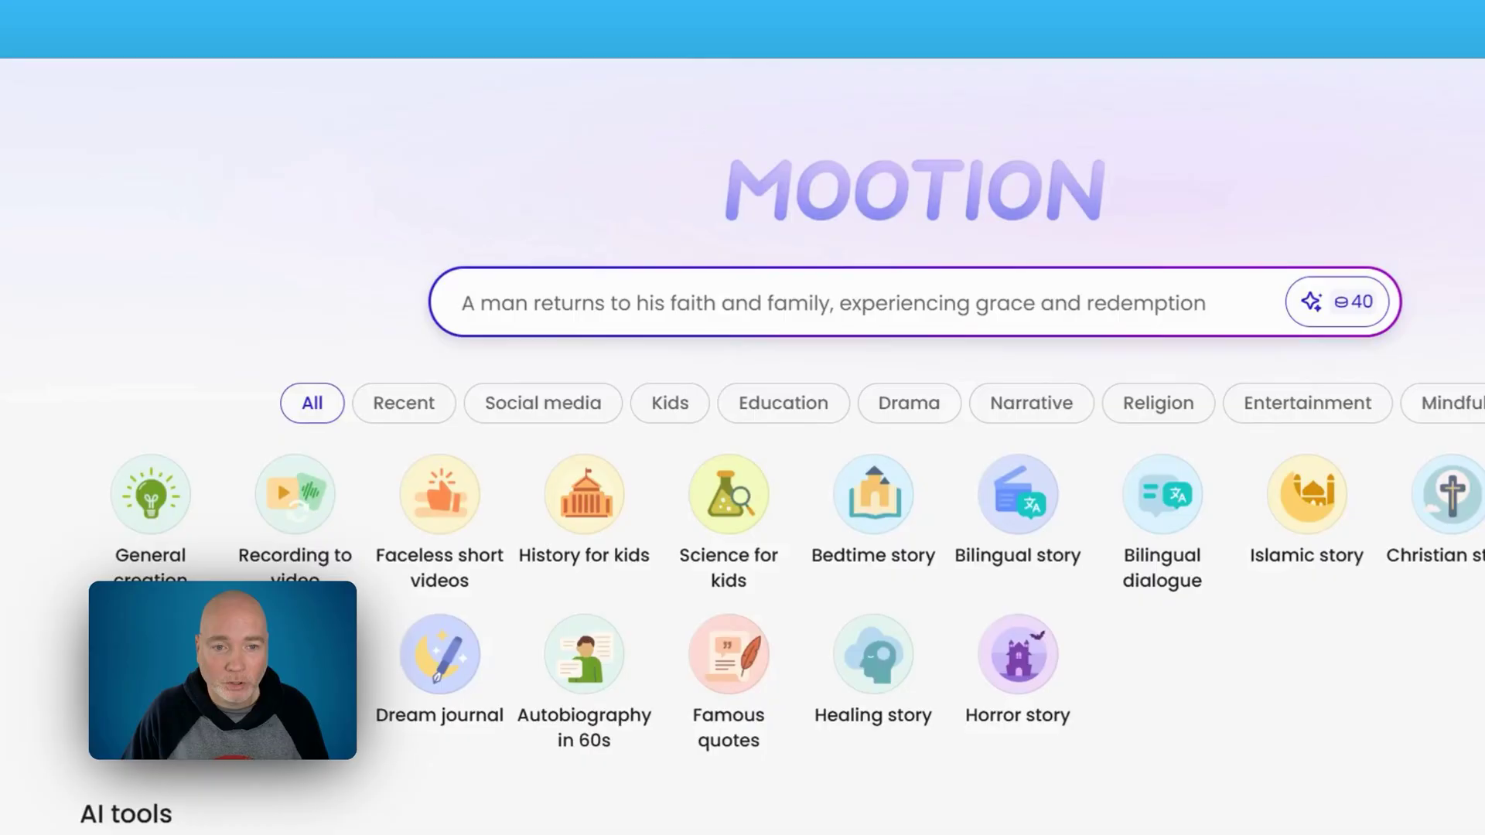
type("A business man's adventure in discovering appsumo deals")
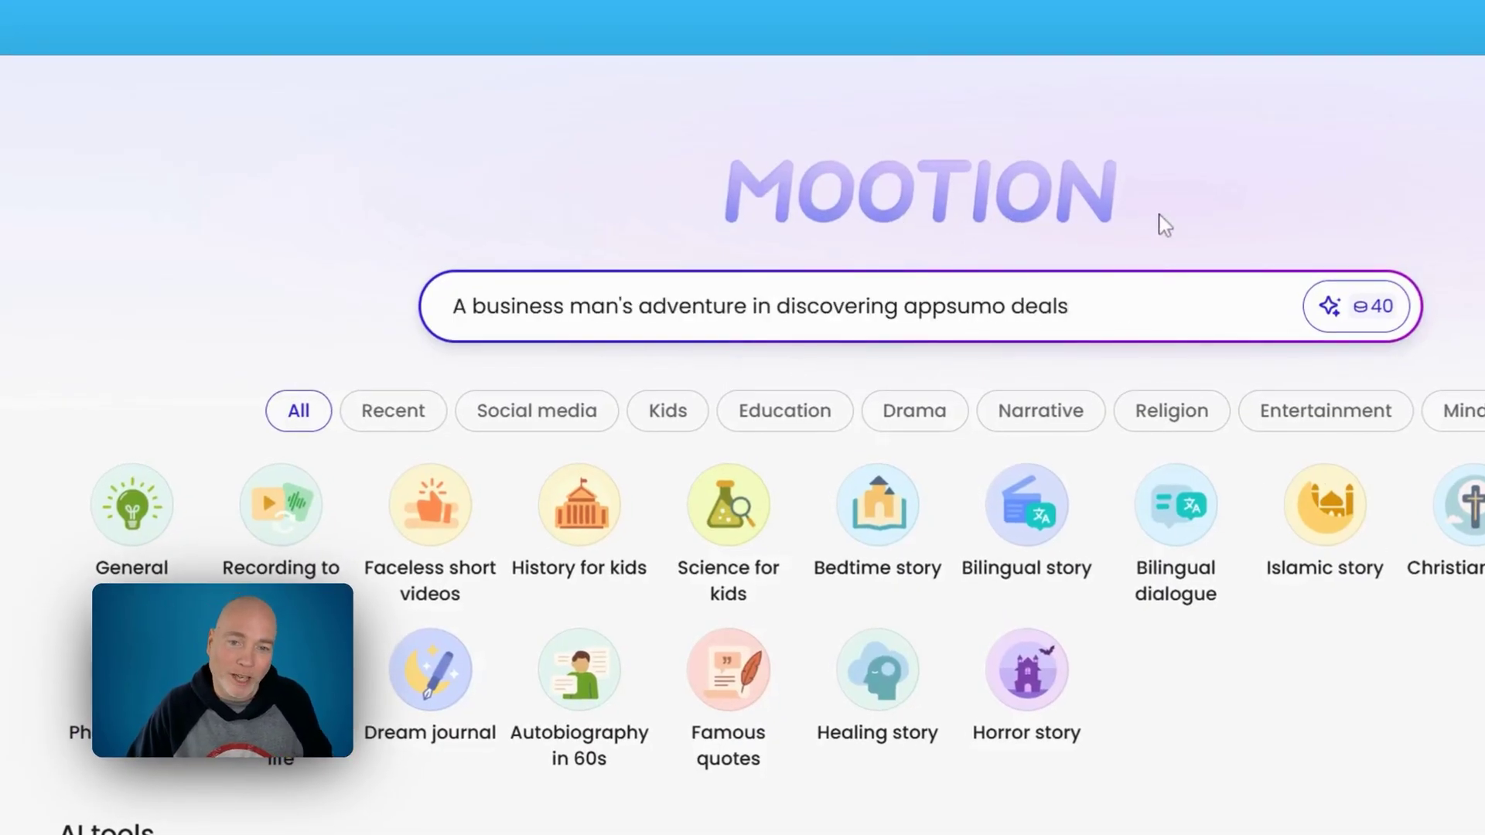
left_click(1346, 306)
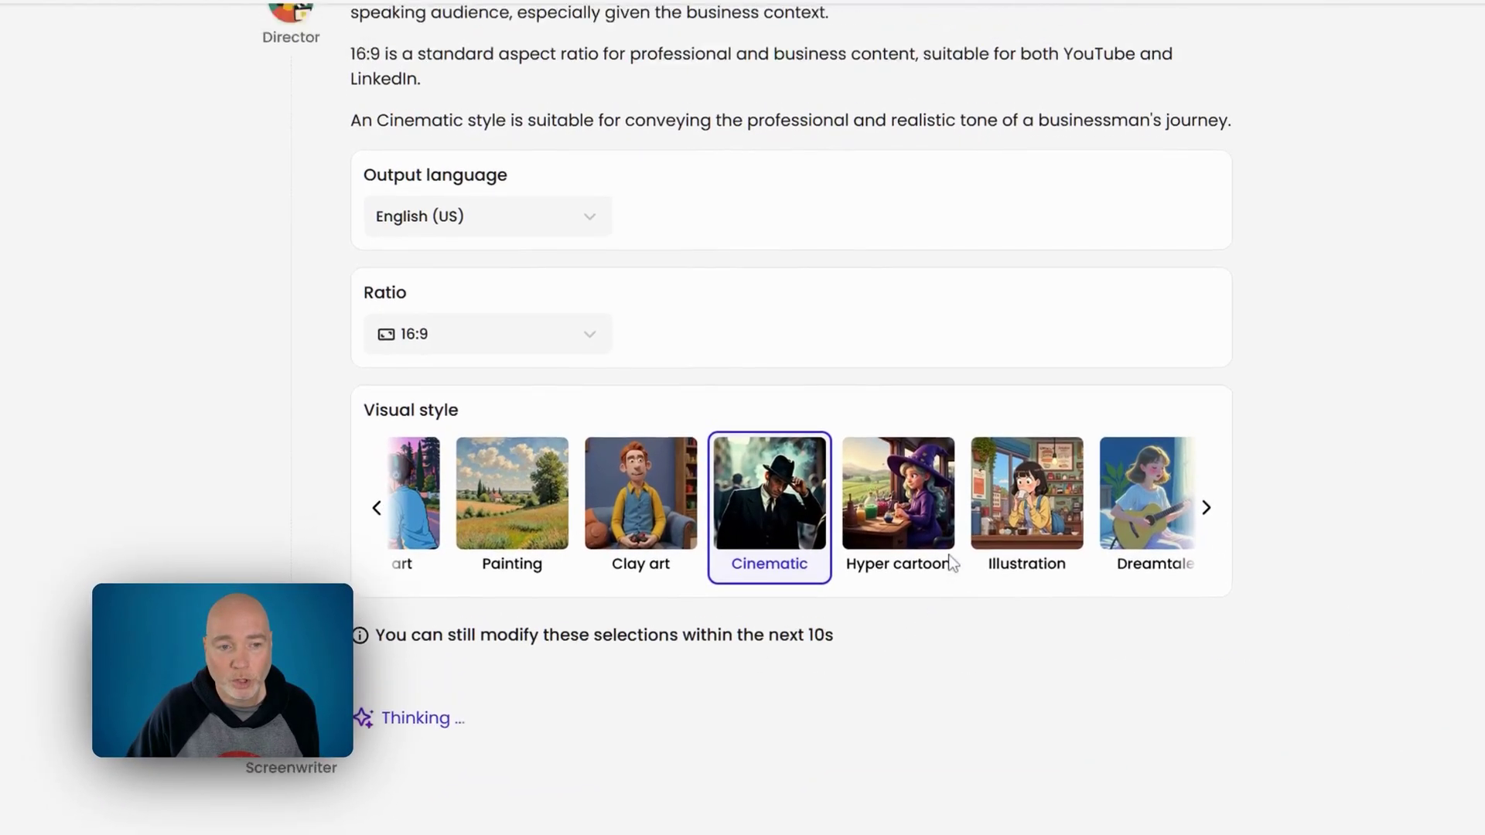
- Scroll up to review the Director's plan while the 'David's Discovery' script and scene images generate
scroll(851, 542, "up", 1)
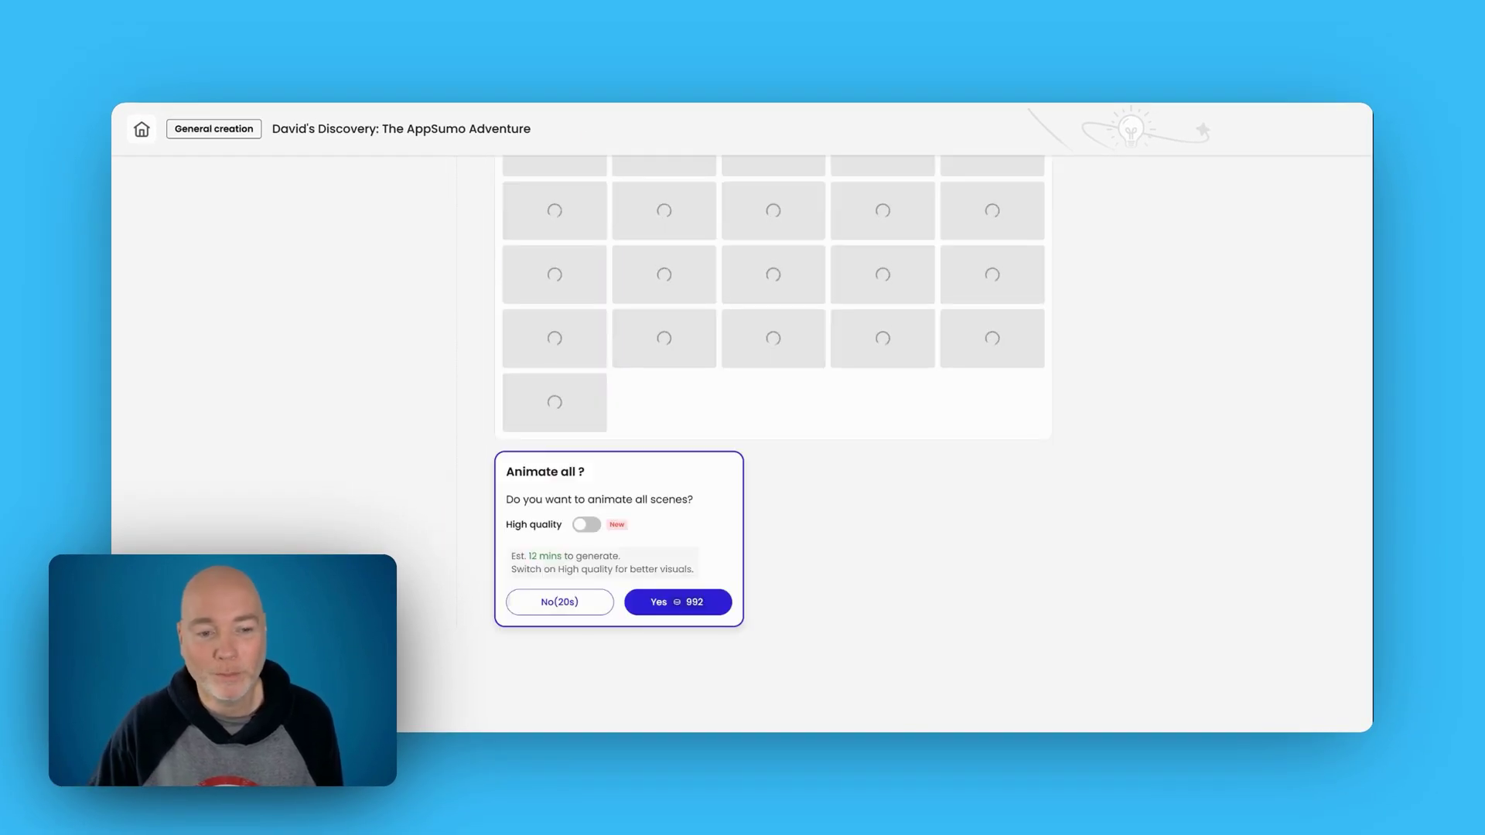
- Scroll up to review the Stroke 1 title, Fill 1 subtitle, Fade in&out and Andrew voiceover picks
scroll(1130, 467, "up", 2)
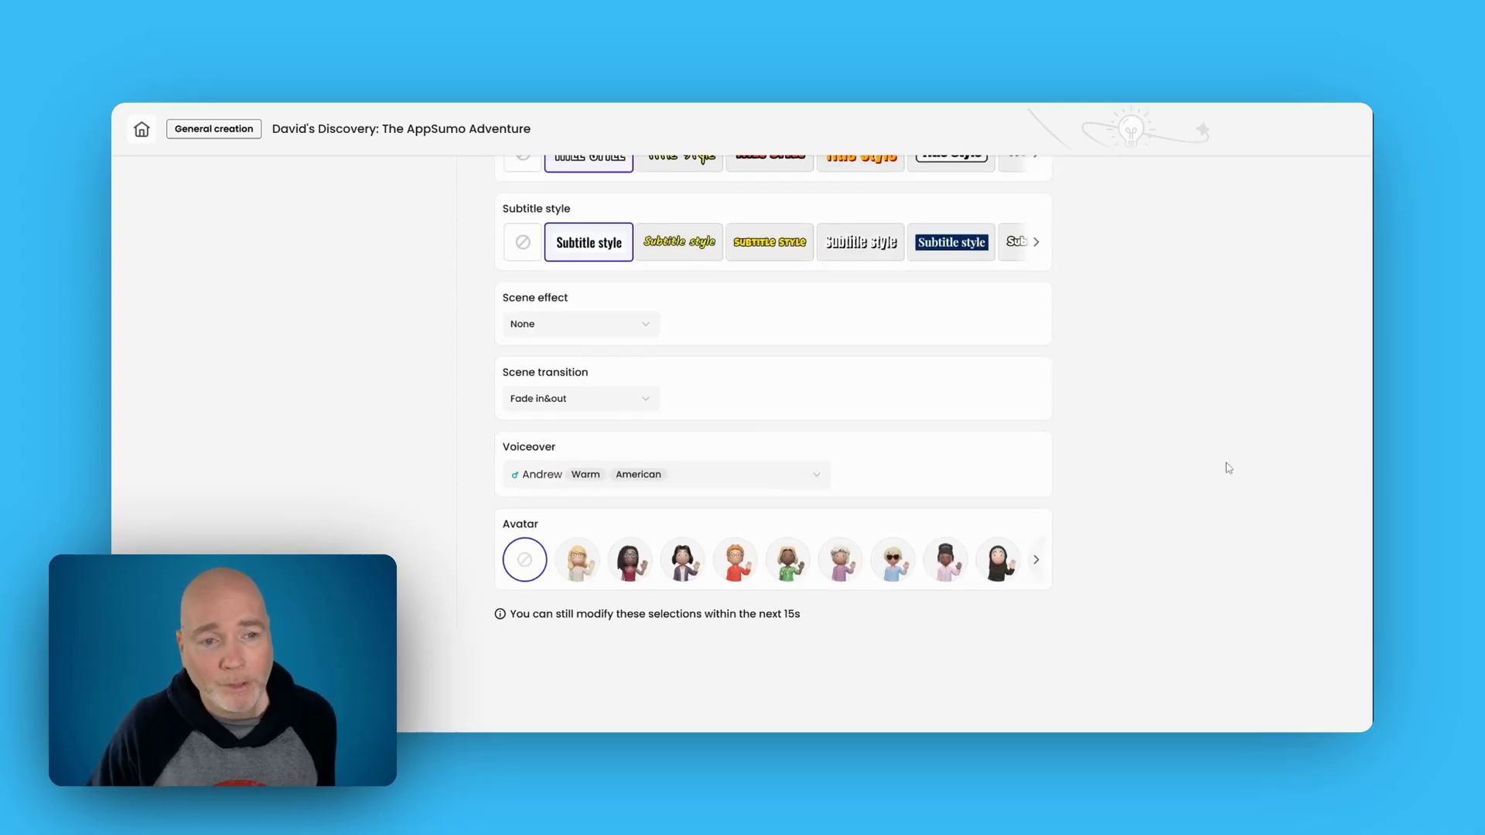
- Scroll through the Editor settings while the 26-scene, 218.1 s 1920x1080 video renders
scroll(1227, 464, "up", 6)
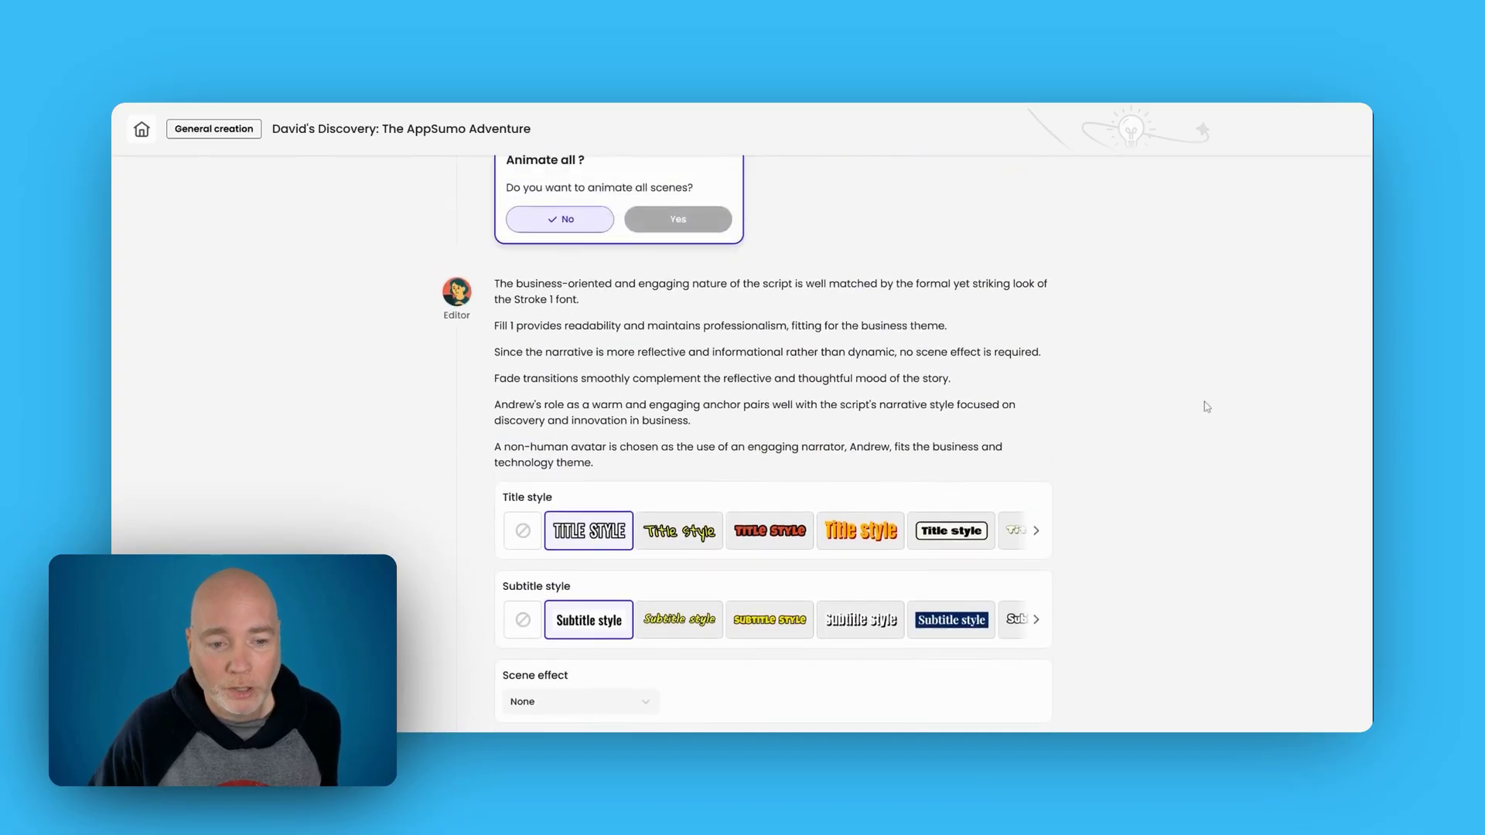
scroll(1206, 406, "down", 1)
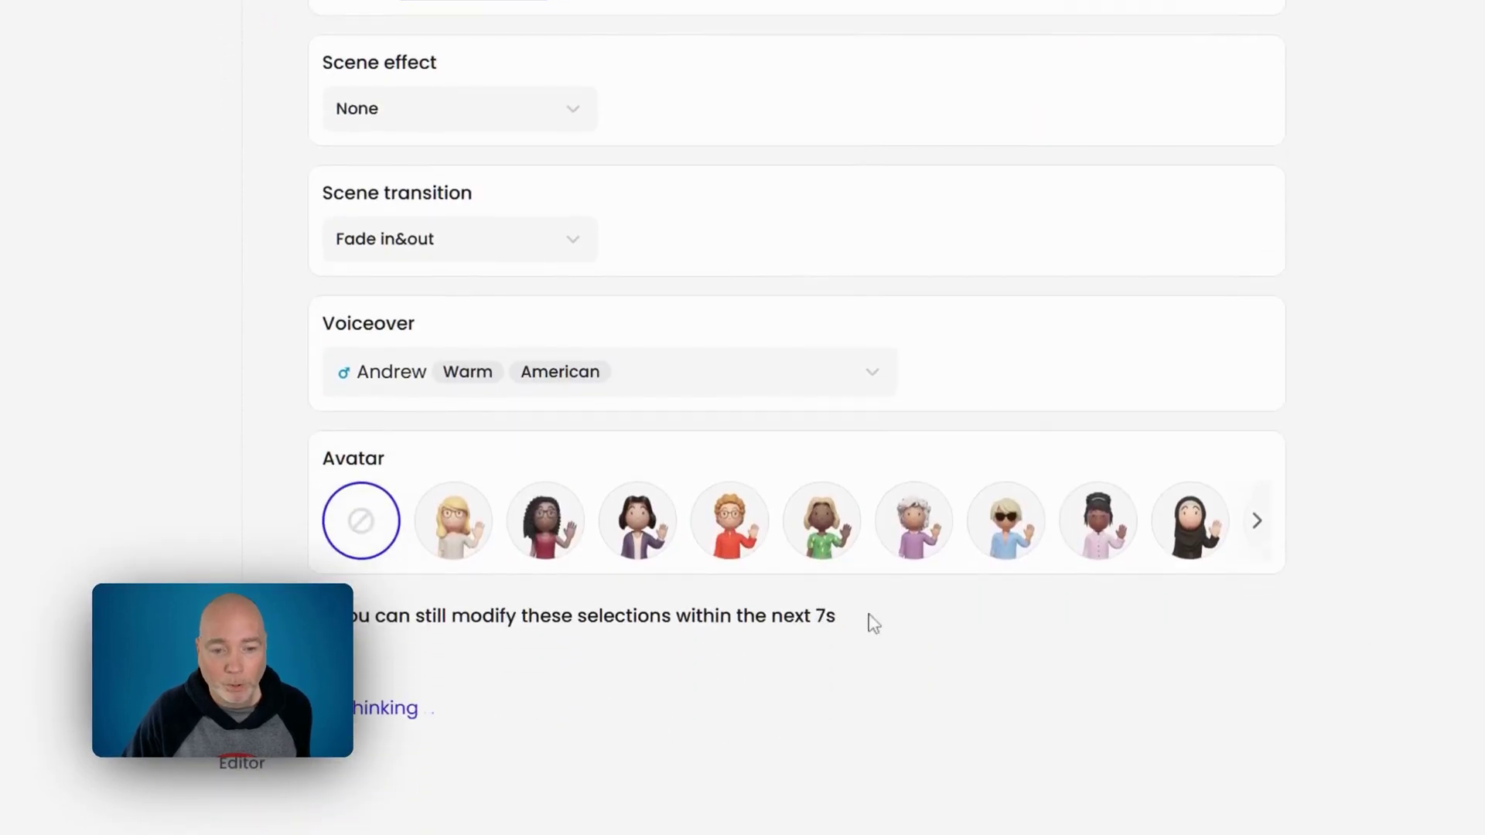
scroll(1375, 634, "up", 5)
scroll(1373, 596, "down", 3)
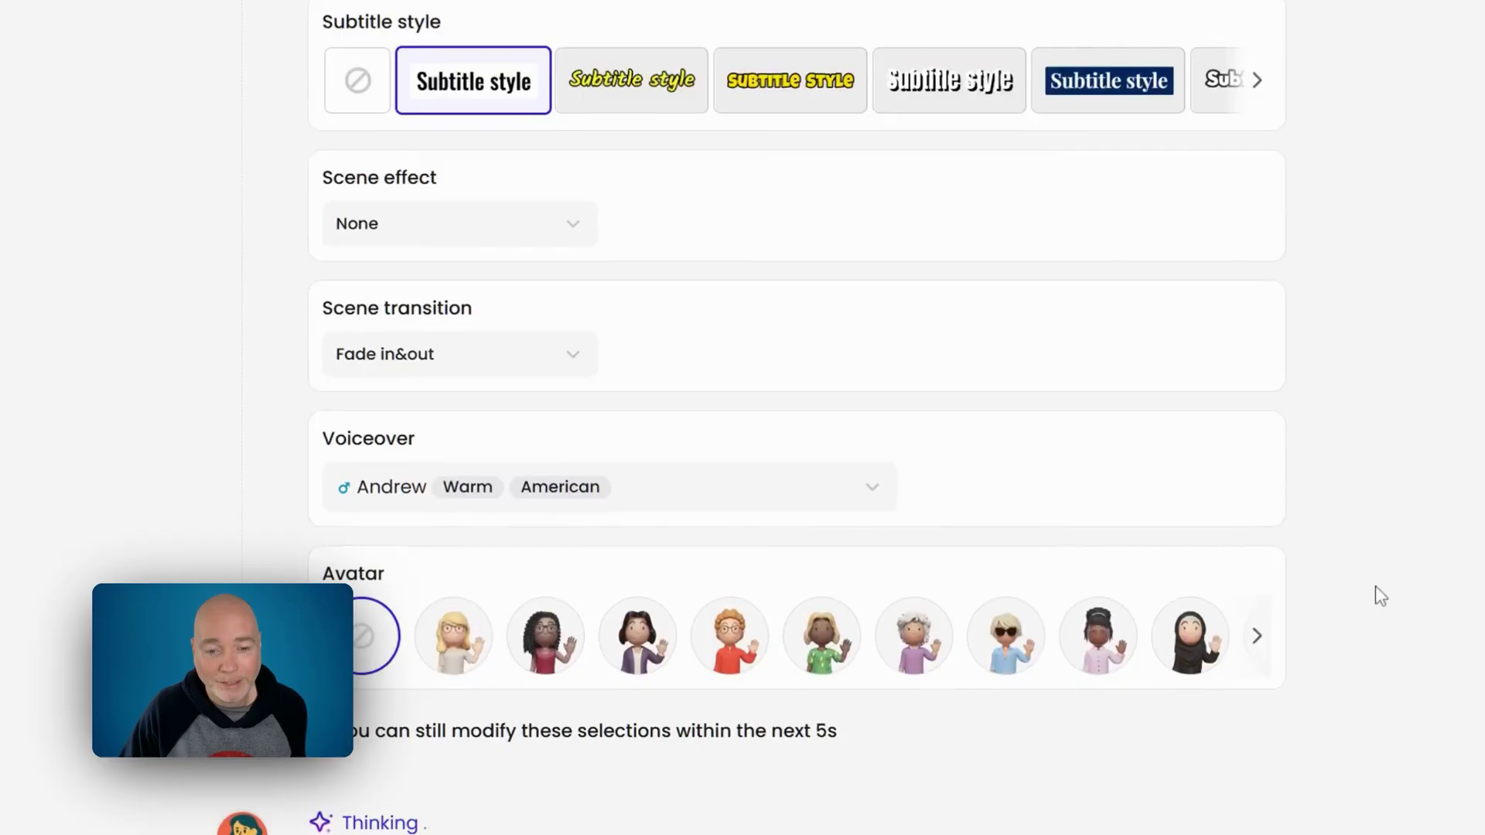
scroll(969, 398, "up", 3)
scroll(430, 365, "down", 2)
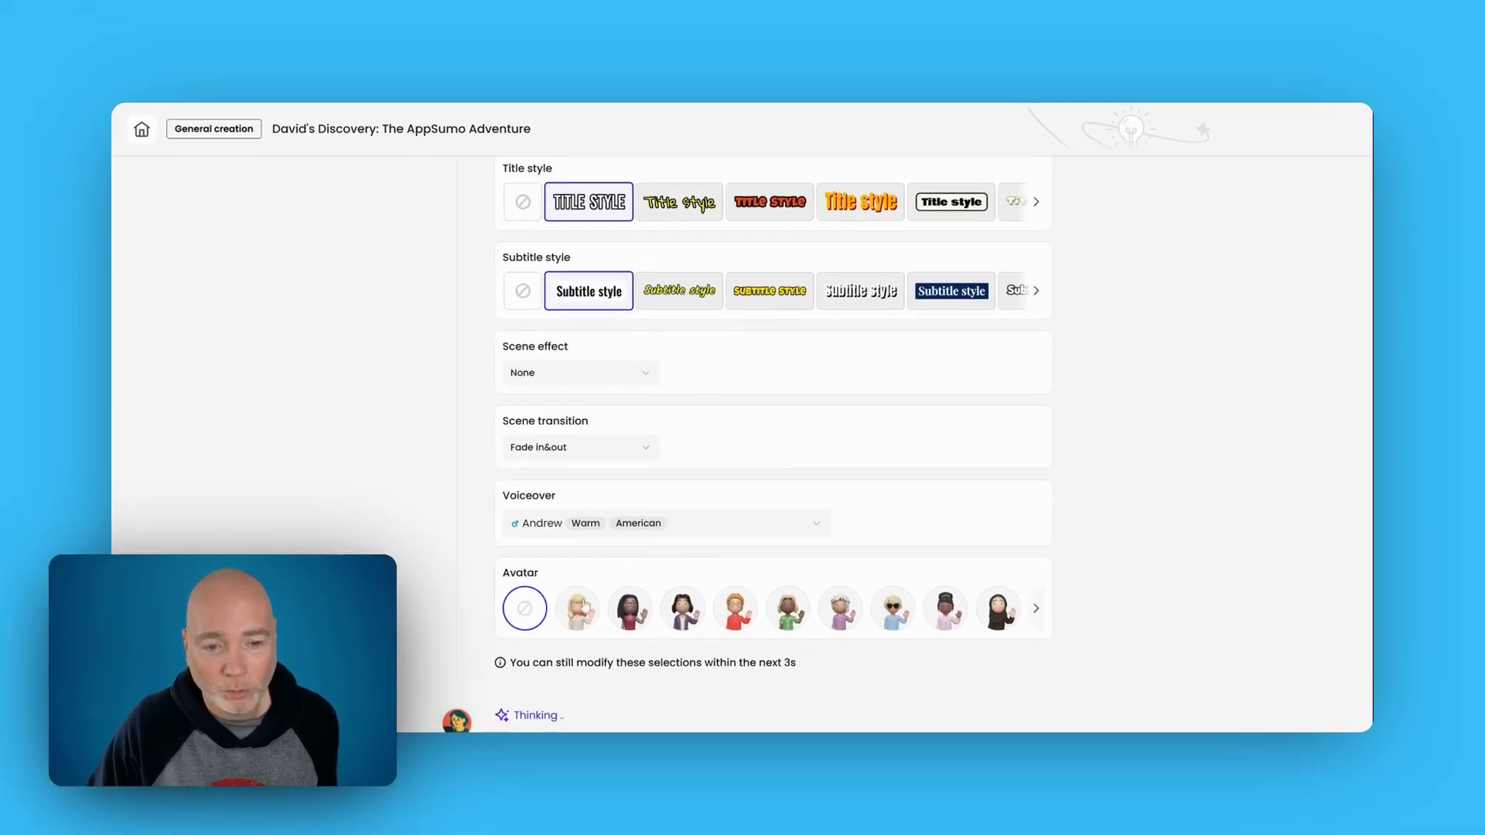
scroll(1121, 440, "down", 2)
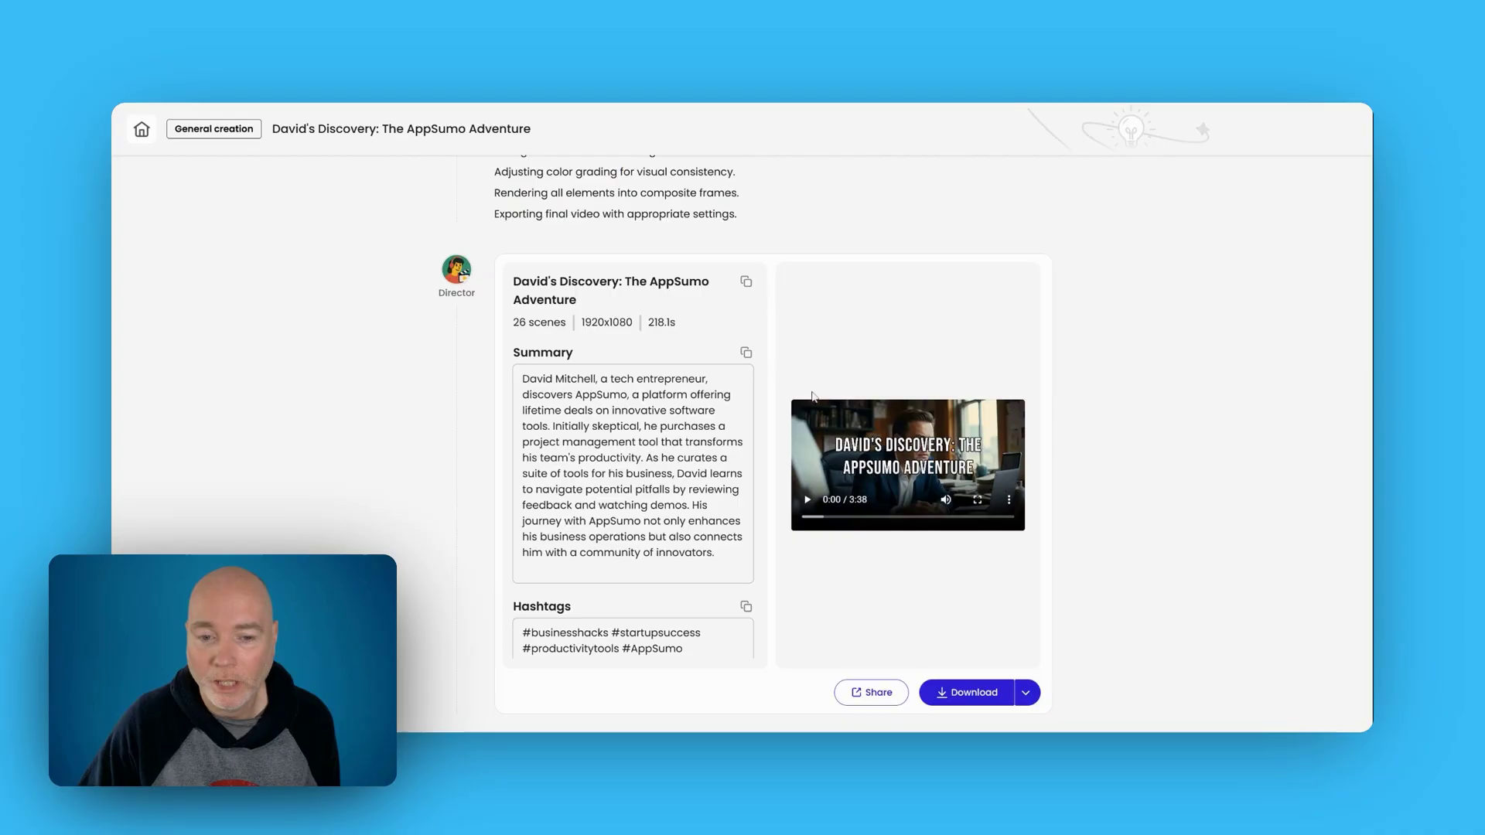
- Play the finished 3:38 AppSumo adventure video preview
left_click(805, 501)
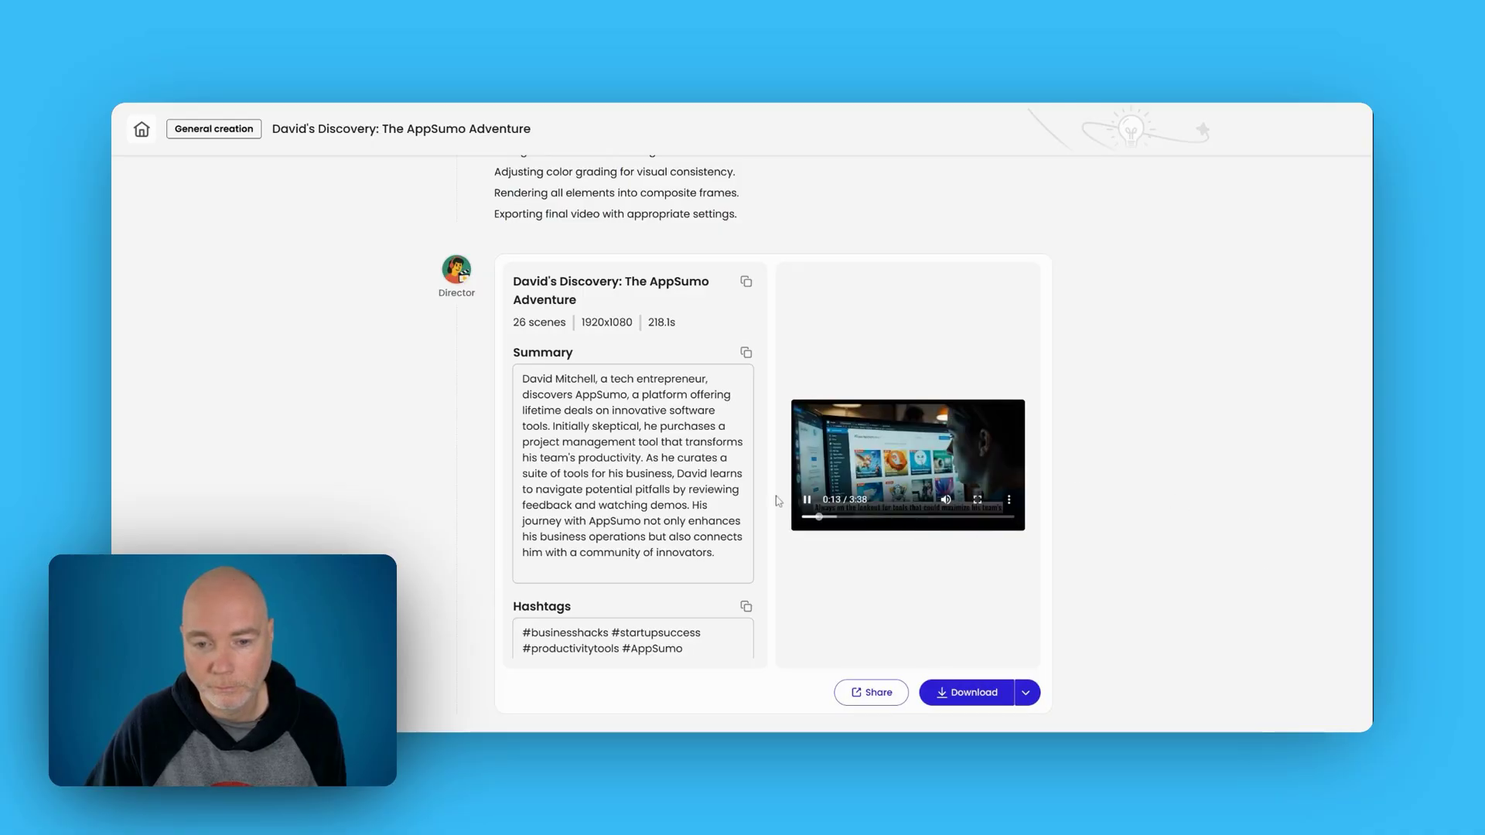
mouse_move(806, 504)
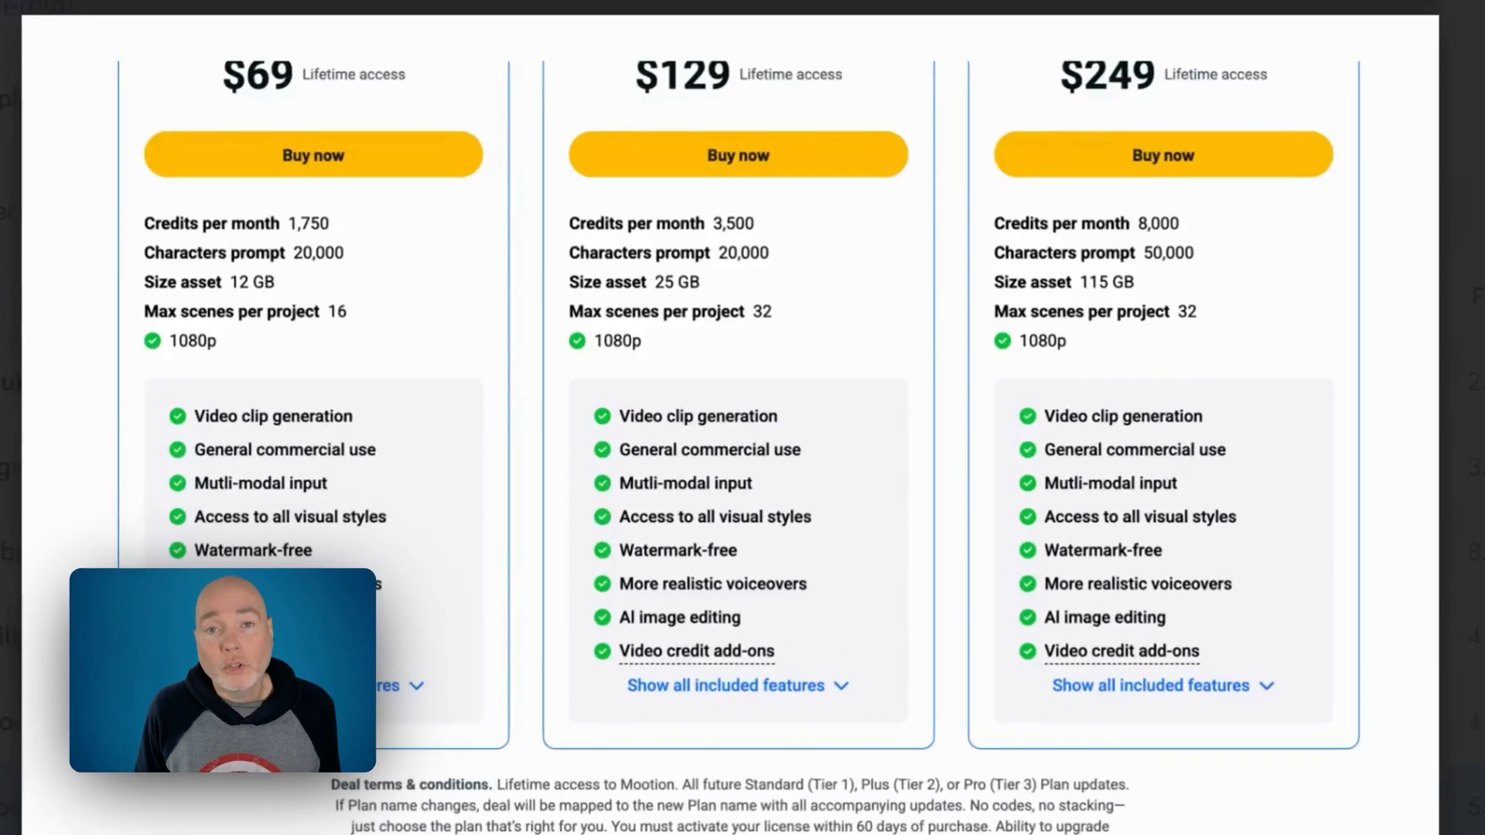